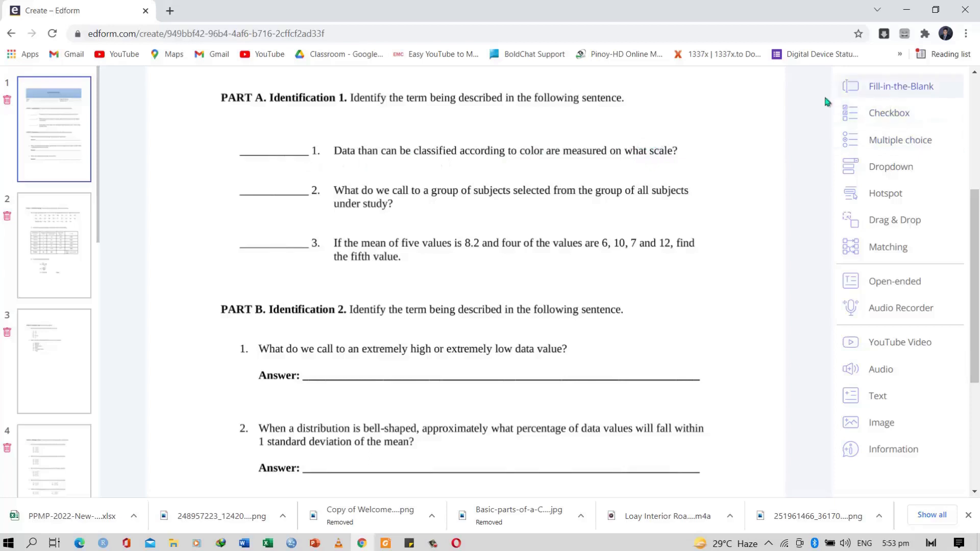
Add a Fill-in-the-Blank field over the blank of Part A item 1 and resize it to the line.
left_click(893, 90)
left_click(254, 146)
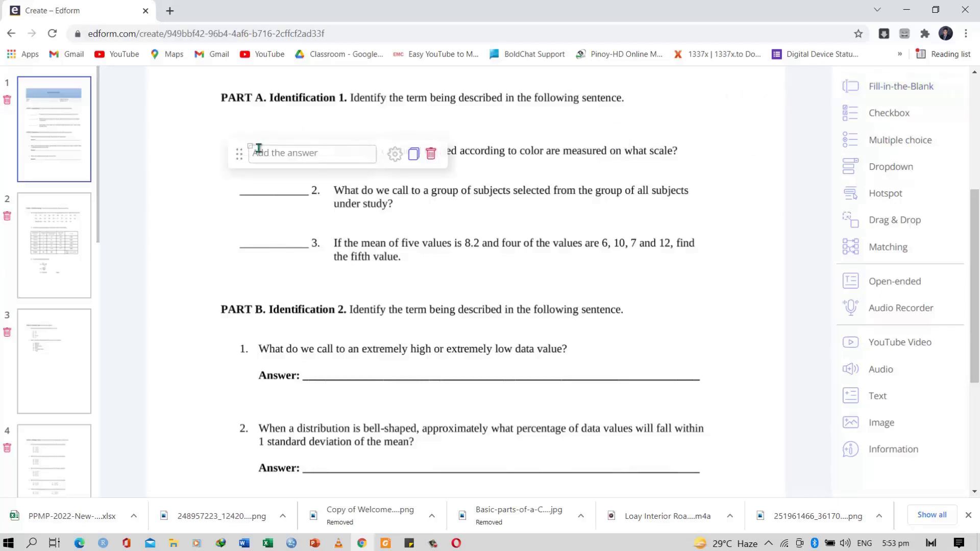
left_click_drag(241, 156, 228, 153)
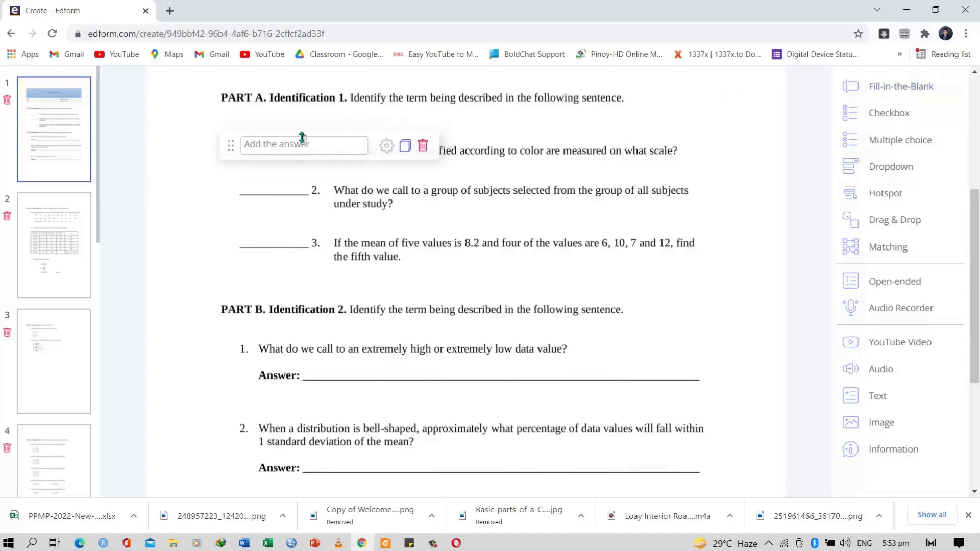
left_click_drag(302, 136, 307, 163)
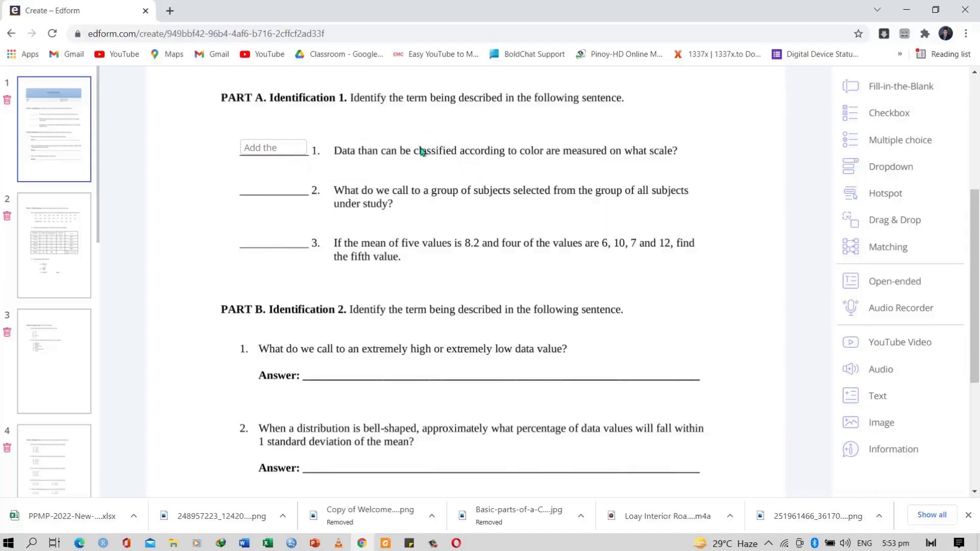
mouse_move(305, 146)
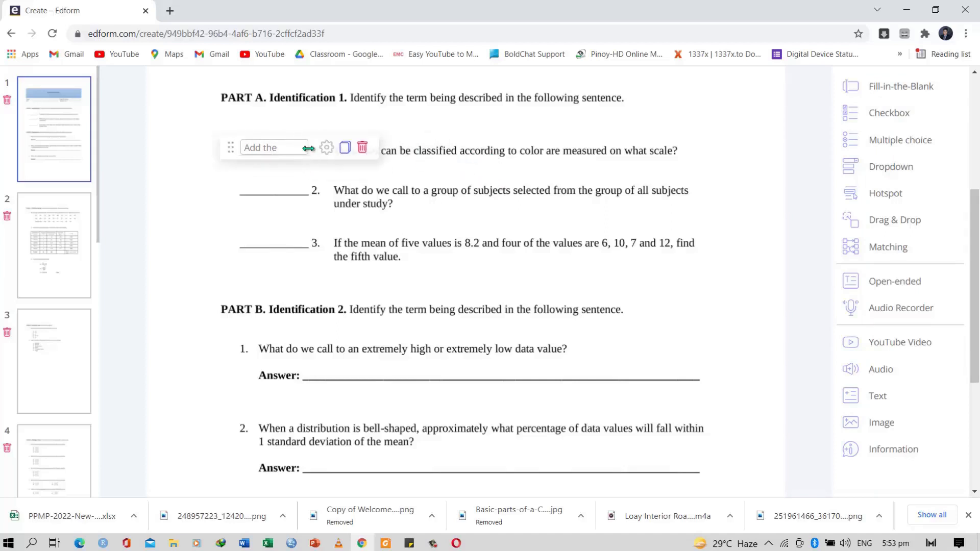
left_click(308, 150)
left_click(295, 150)
left_click(585, 170)
Enter "Nominal" as the answer to Part A item 1, with "Nominal scale" as an alternative correct answer.
left_click(276, 148)
type("Nominal")
left_click(326, 149)
left_click(345, 286)
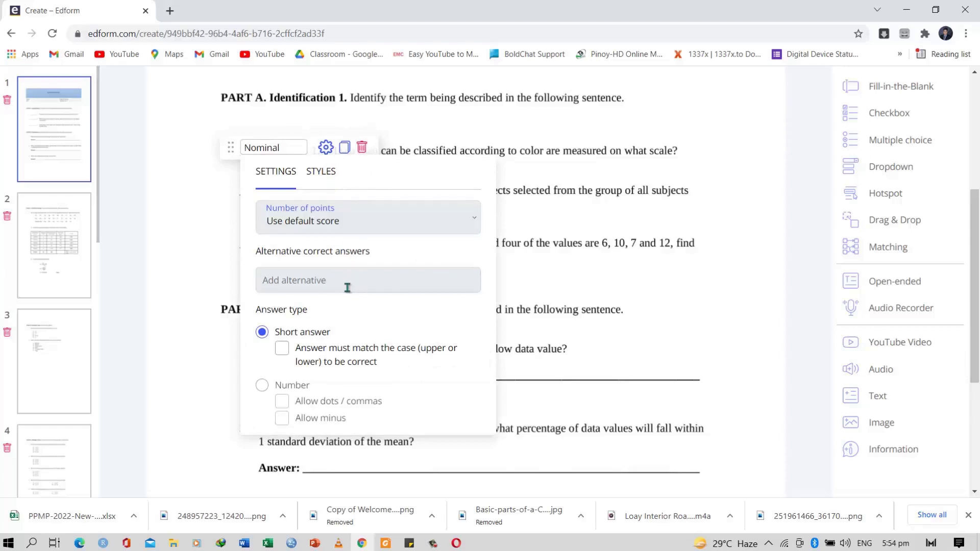
type("Nominal scale")
left_click(360, 250)
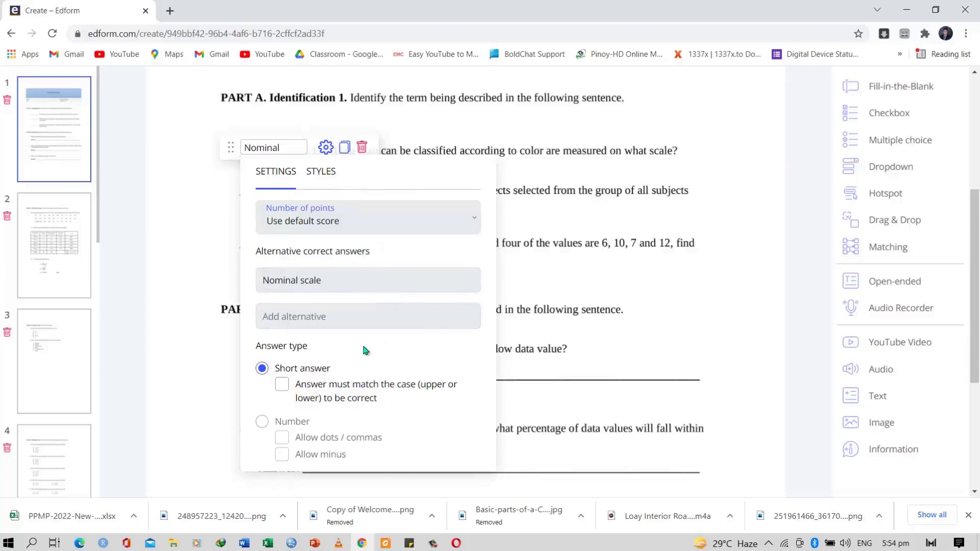
Require the short answer for Part A item 1 to match upper or lower case.
scroll(364, 347, "down", 3)
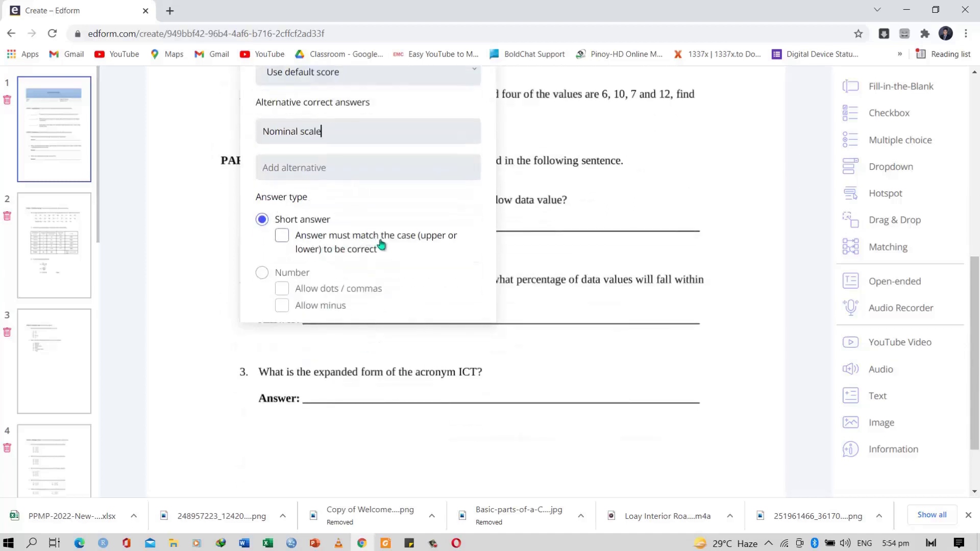
left_click(281, 238)
scroll(408, 286, "down", 2)
Examine the style options of the "Nominal" field, including alignment, italics and the font choices, keeping the default style.
scroll(403, 283, "up", 5)
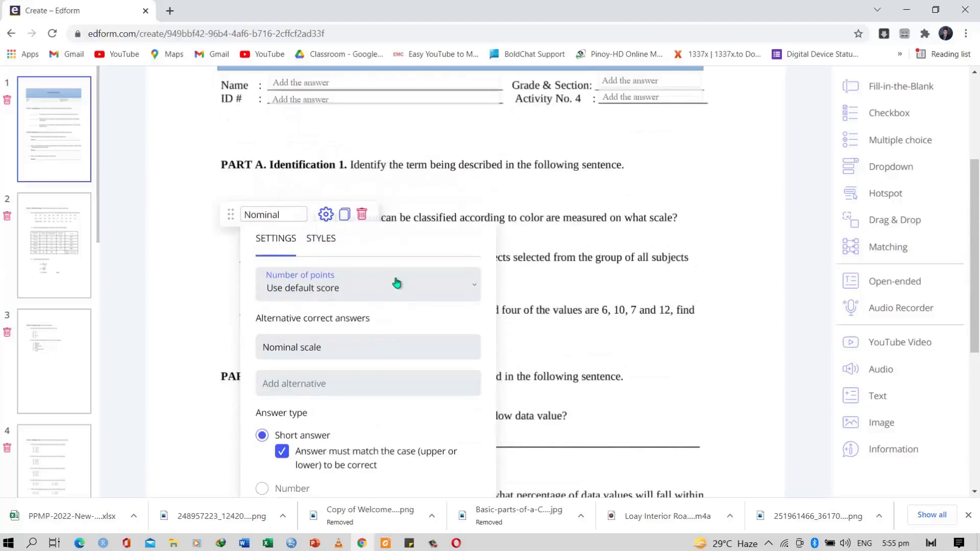
left_click(326, 240)
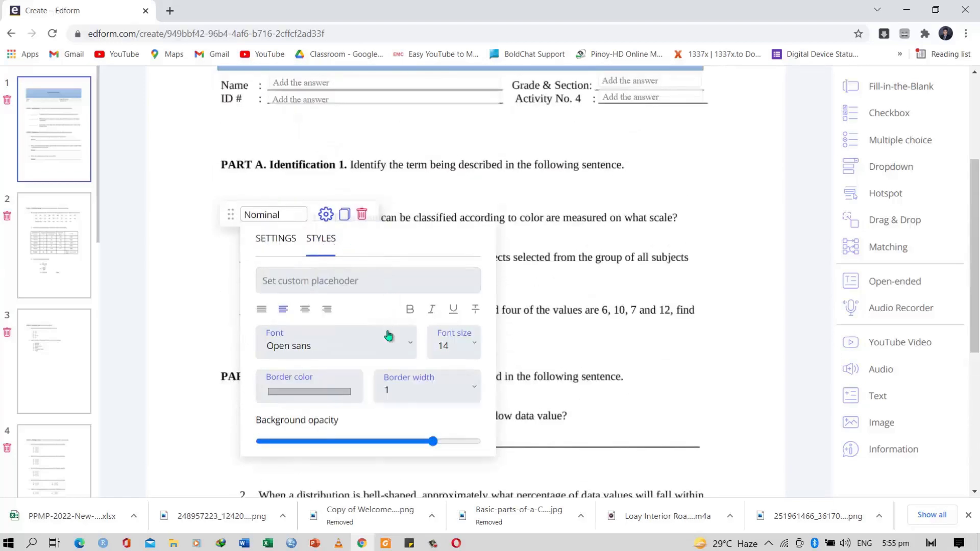
scroll(362, 189, "down", 3)
left_click(304, 161)
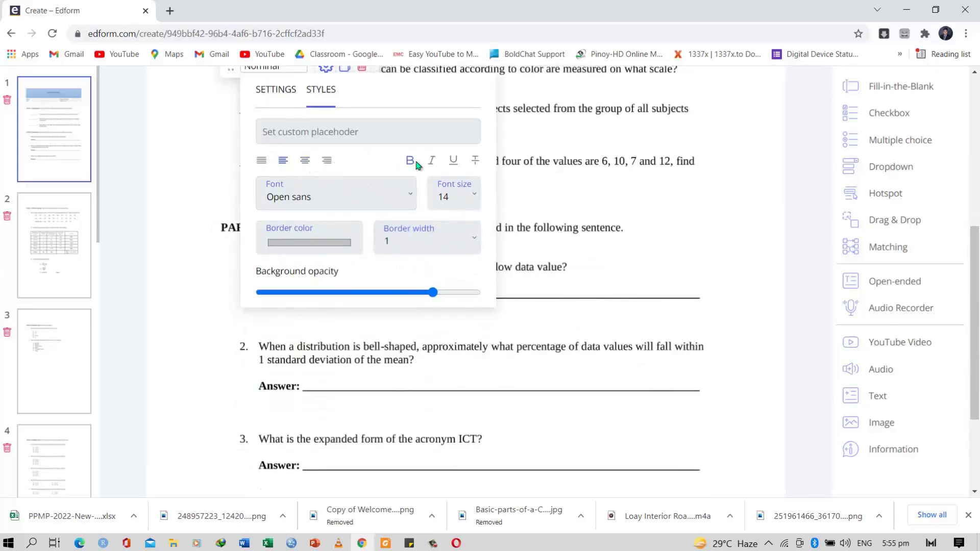
left_click(431, 161)
left_click(434, 162)
left_click(311, 195)
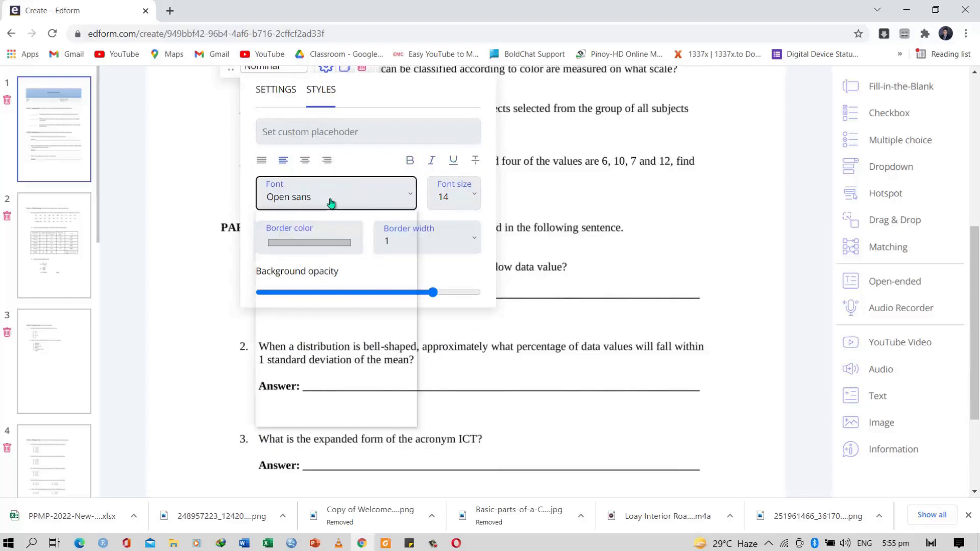
left_click(337, 198)
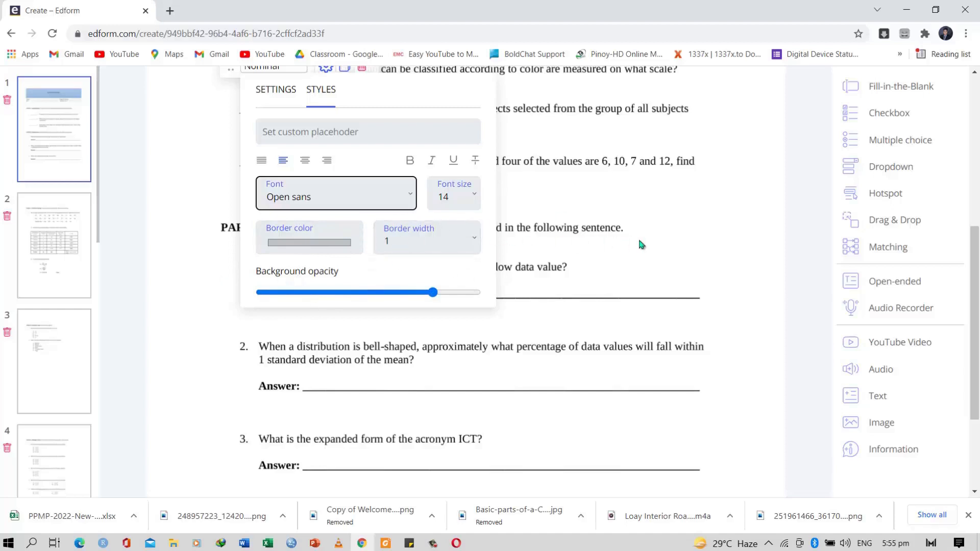
left_click(720, 240)
scroll(459, 225, "up", 3)
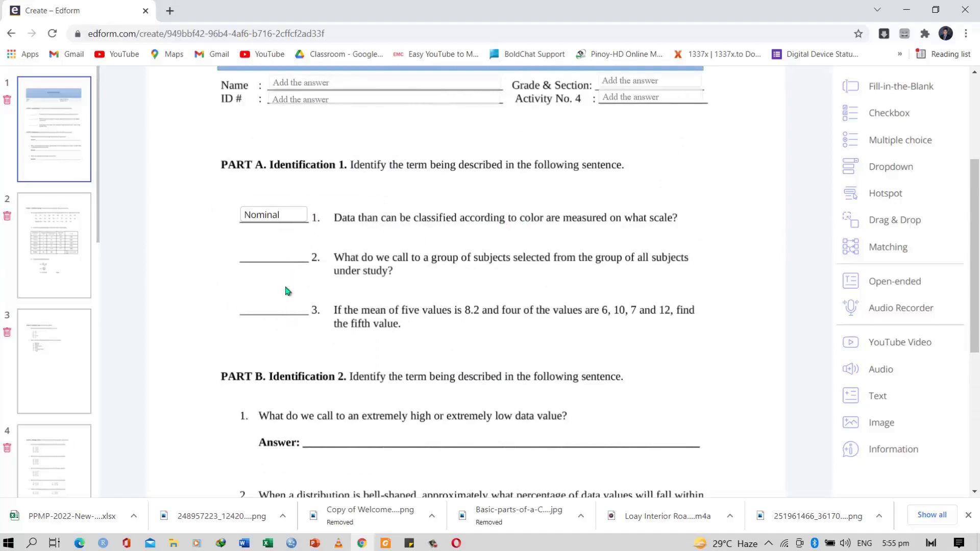
Duplicate the "Nominal" answer field and place the copy on the blank of Part A item 2.
mouse_move(248, 215)
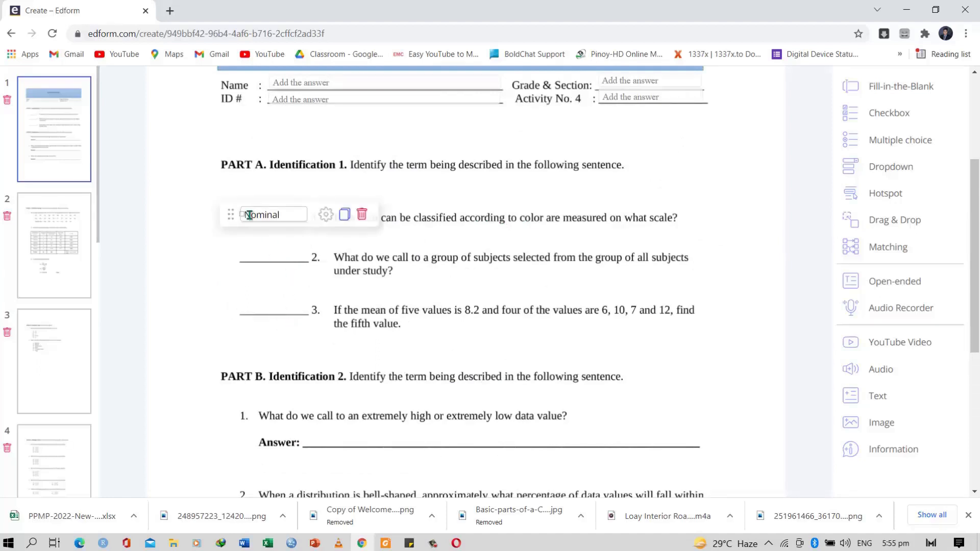
left_click(346, 216)
left_click_drag(234, 236, 234, 251)
left_click(252, 250)
double_click(252, 250)
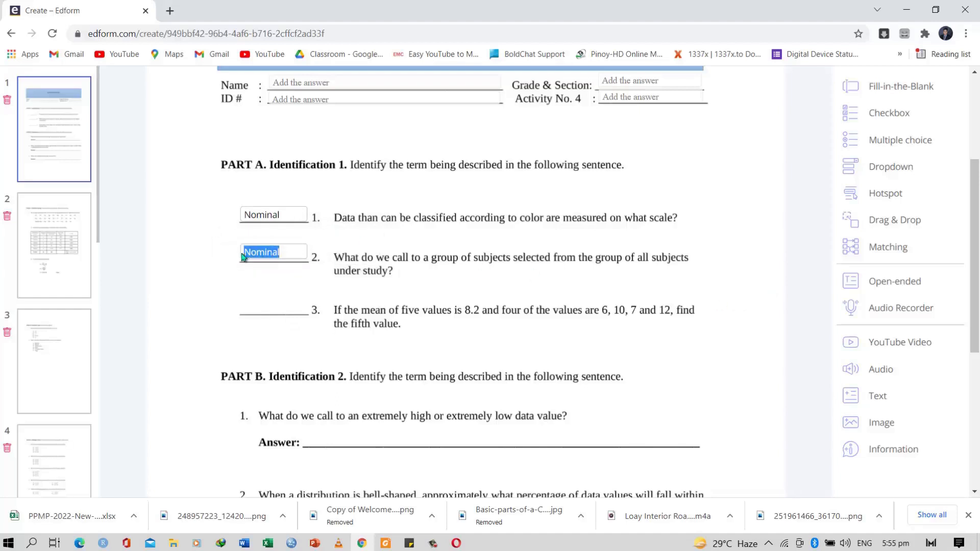
left_click(265, 254)
left_click_drag(232, 252, 232, 254)
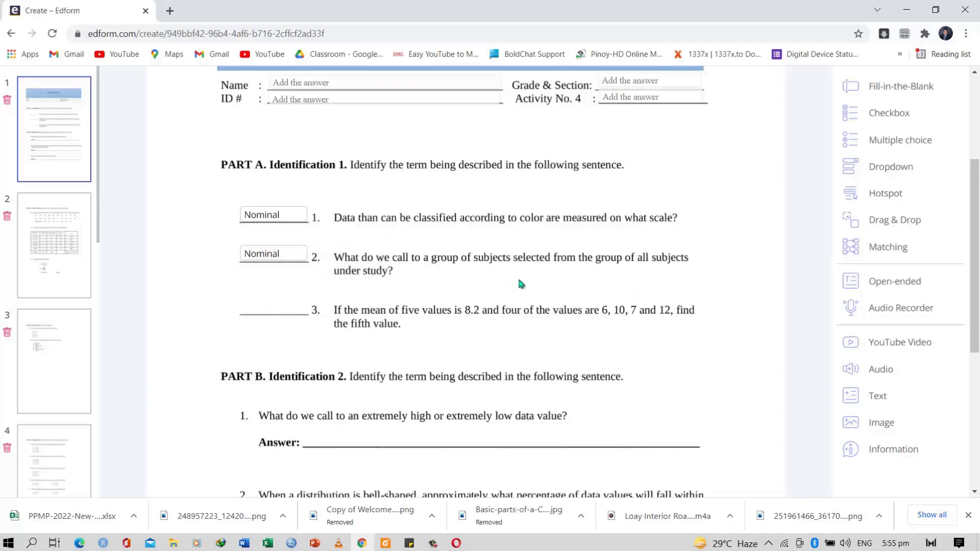
Replace the answer in the Part A item 2 field with "Sample".
left_click(266, 254)
double_click(267, 254)
type("Sample")
Duplicate the "Sample" field onto the blank of Part A item 3 and set its answer to 3.4.
left_click(345, 255)
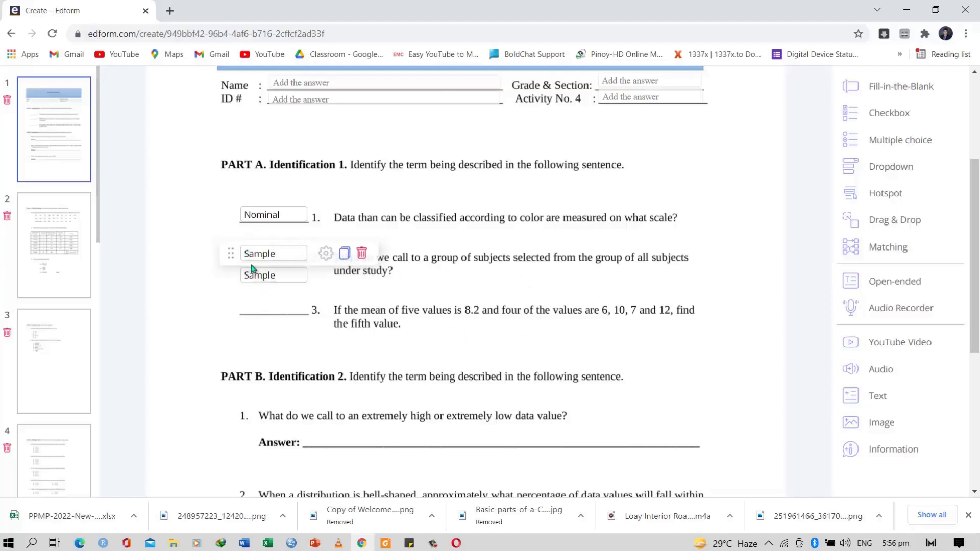
left_click_drag(229, 278, 231, 306)
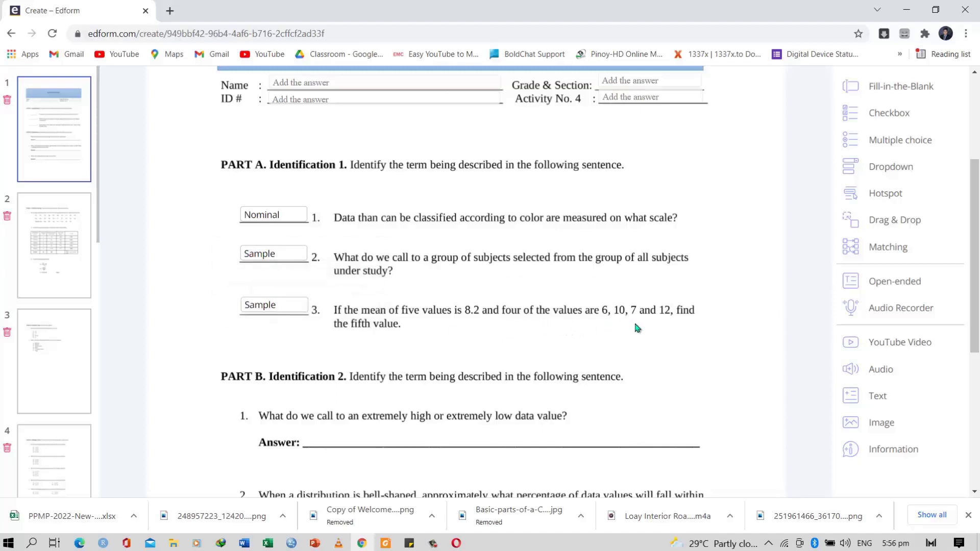
left_click(278, 306)
key("ctrl+a")
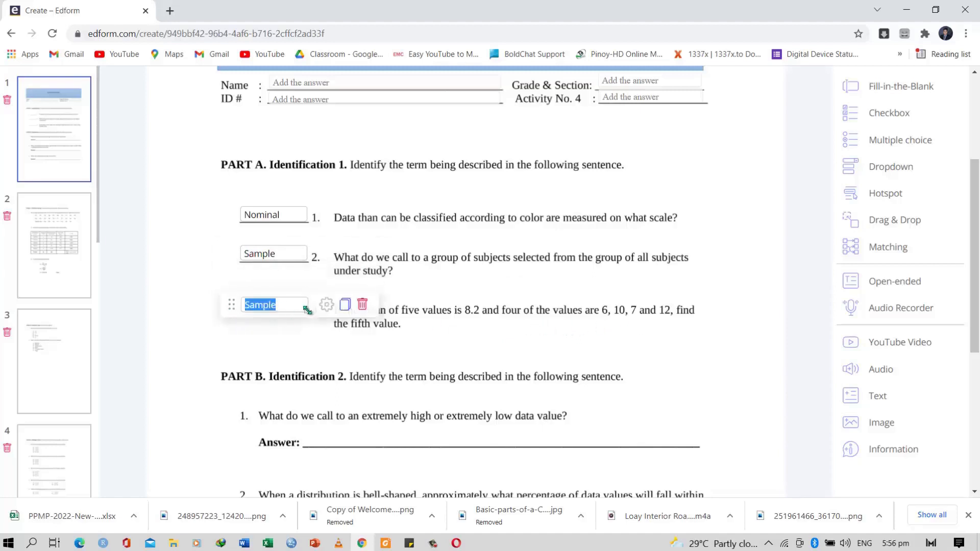
type("3.4")
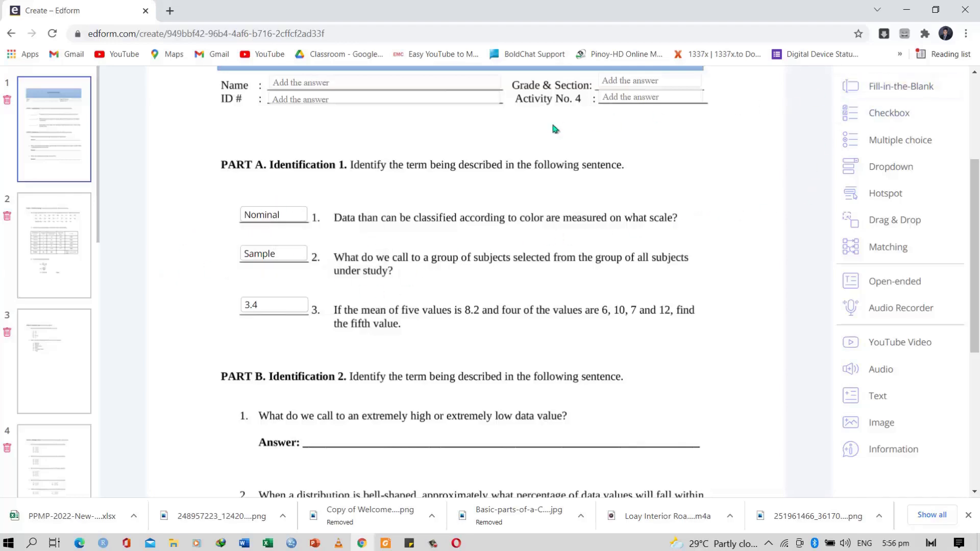
Add a Fill-in-the-Blank field spanning the full answer line of Part B item 1.
scroll(473, 316, "down", 1)
scroll(471, 316, "down", 5)
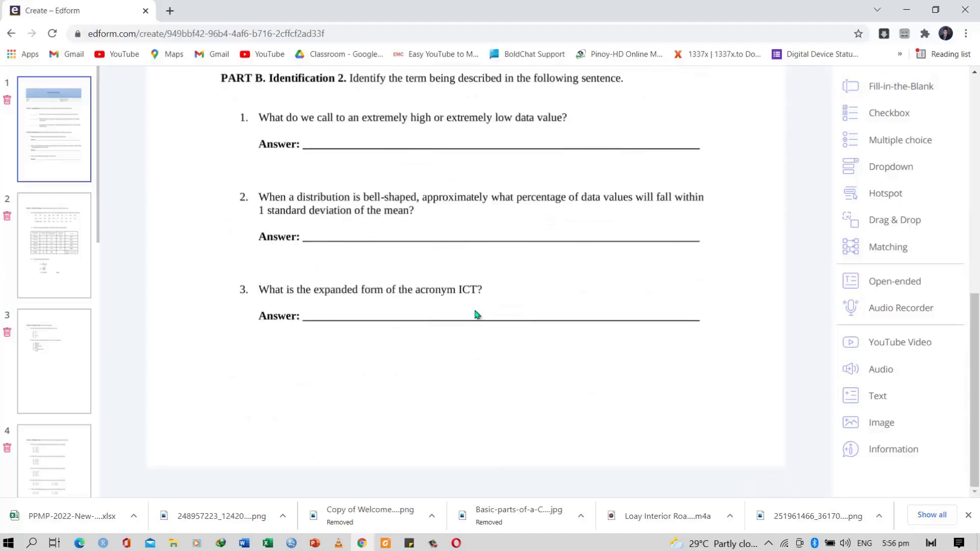
left_click_drag(976, 340, 975, 316)
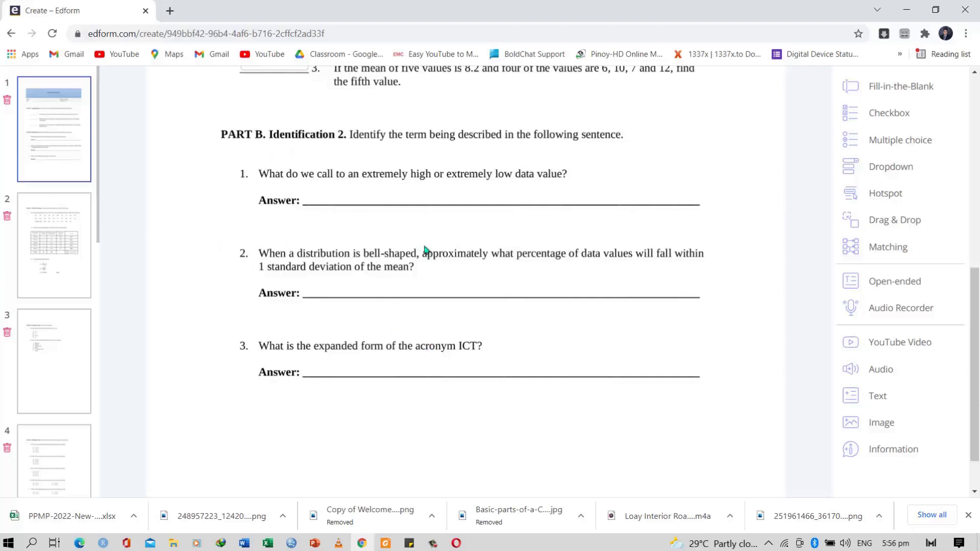
left_click(847, 101)
left_click(308, 200)
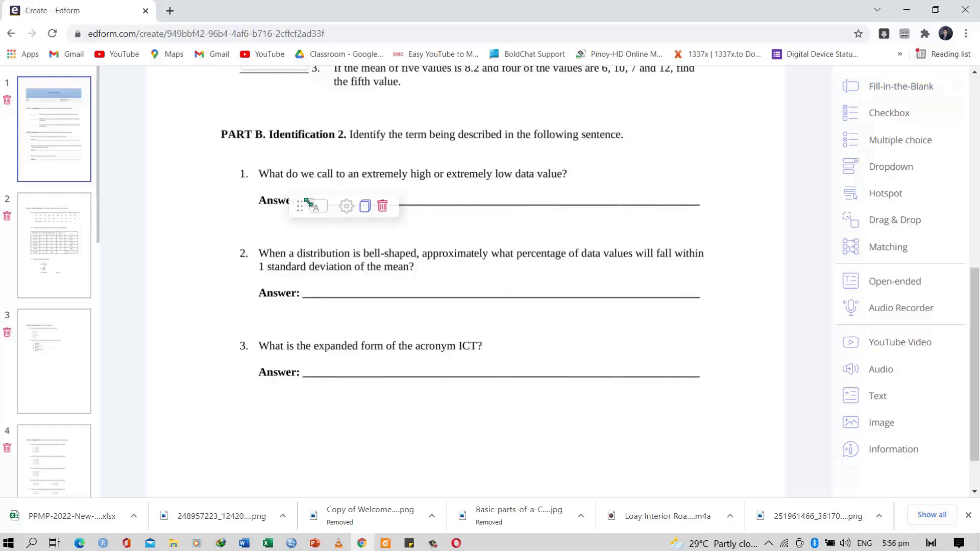
left_click_drag(300, 206, 690, 195)
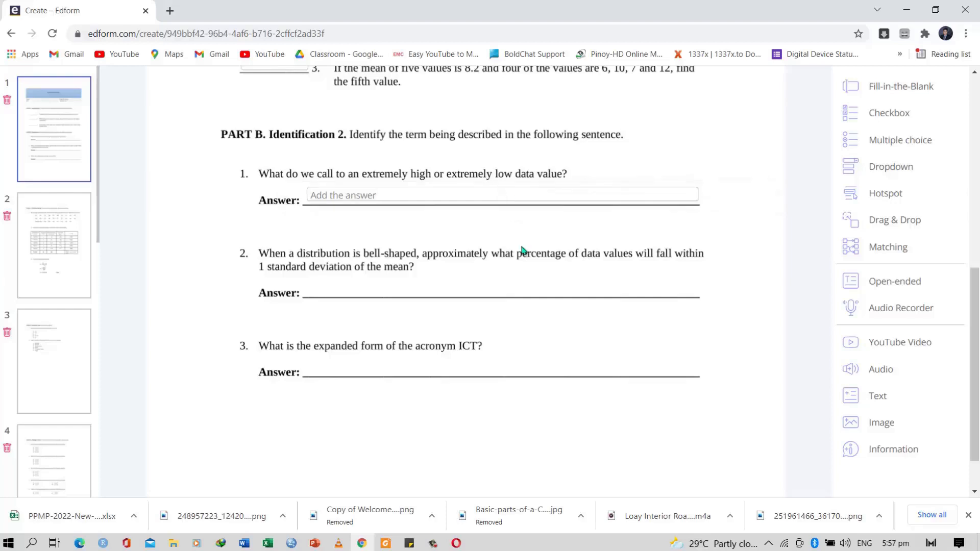
Shift the Part B item 1 field slightly down onto its answer line and enter "Outlier" as the answer.
scroll(522, 250, "down", 1)
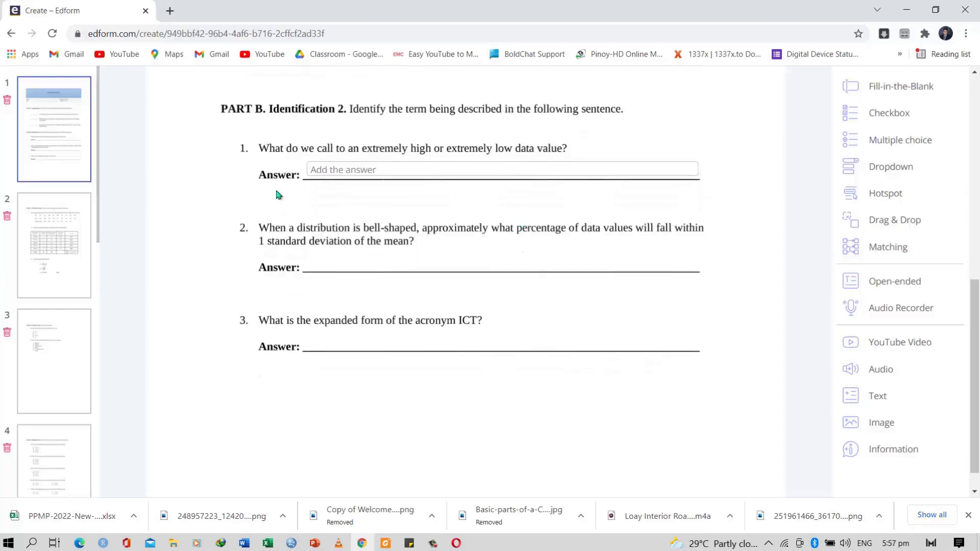
mouse_move(306, 169)
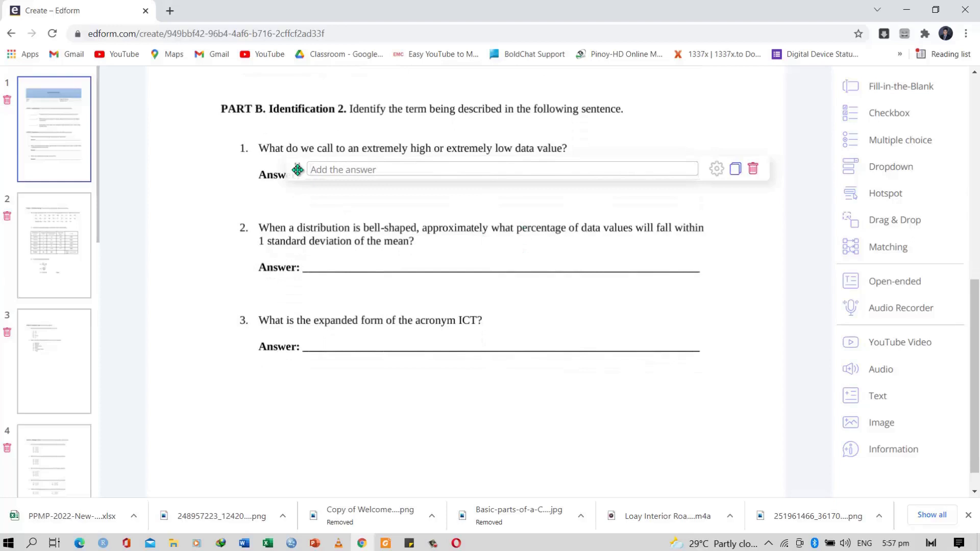
left_click_drag(298, 170, 297, 173)
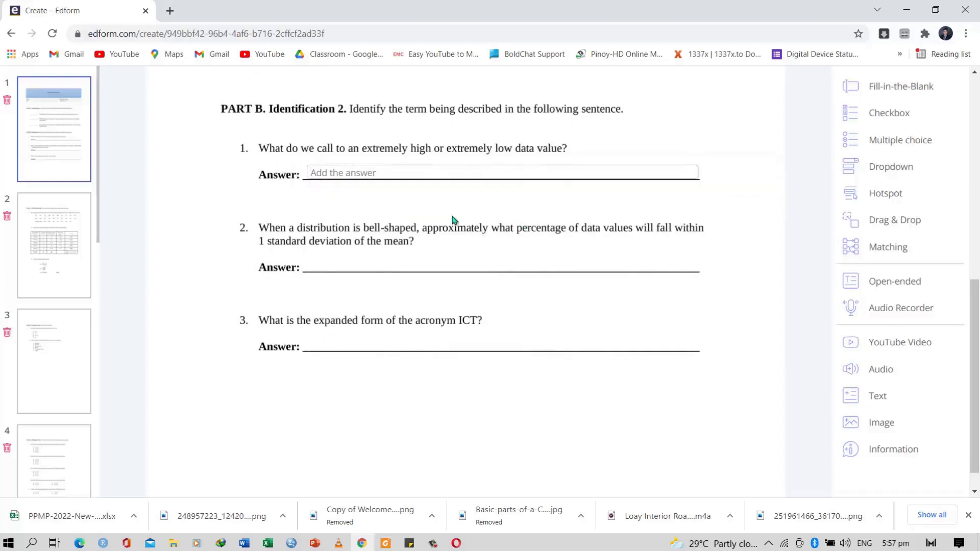
left_click(390, 174)
left_click(425, 184)
Duplicate the "Outlier" field onto the answer line of Part B item 2 and set its answer to 1.
mouse_move(704, 171)
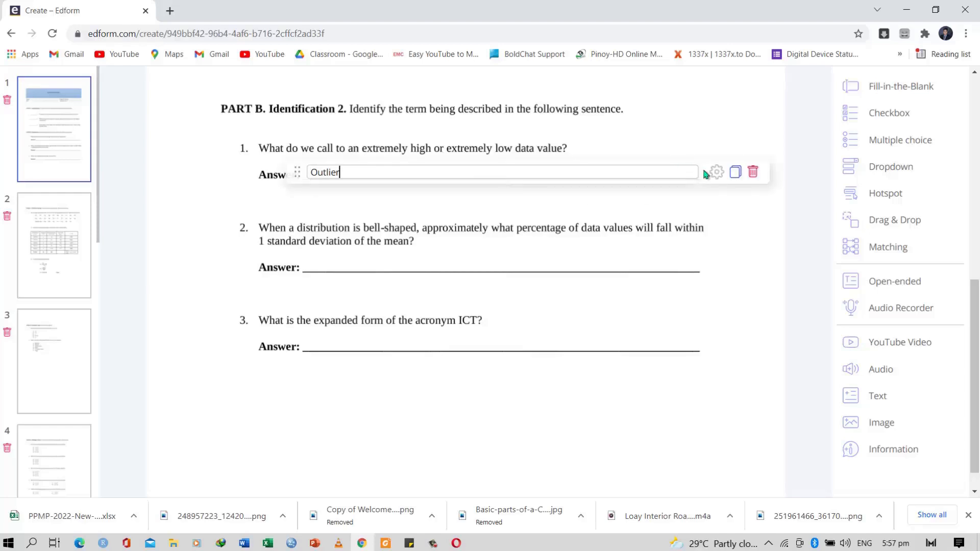
left_click(735, 174)
left_click_drag(299, 193, 296, 262)
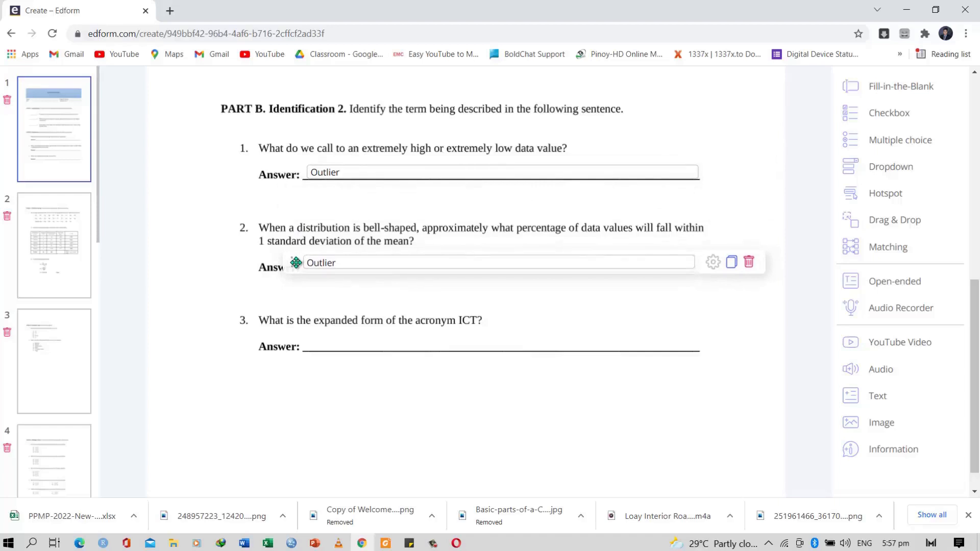
left_click_drag(296, 262, 296, 262)
left_click(331, 262)
key("ctrl+a")
key("BackSpace")
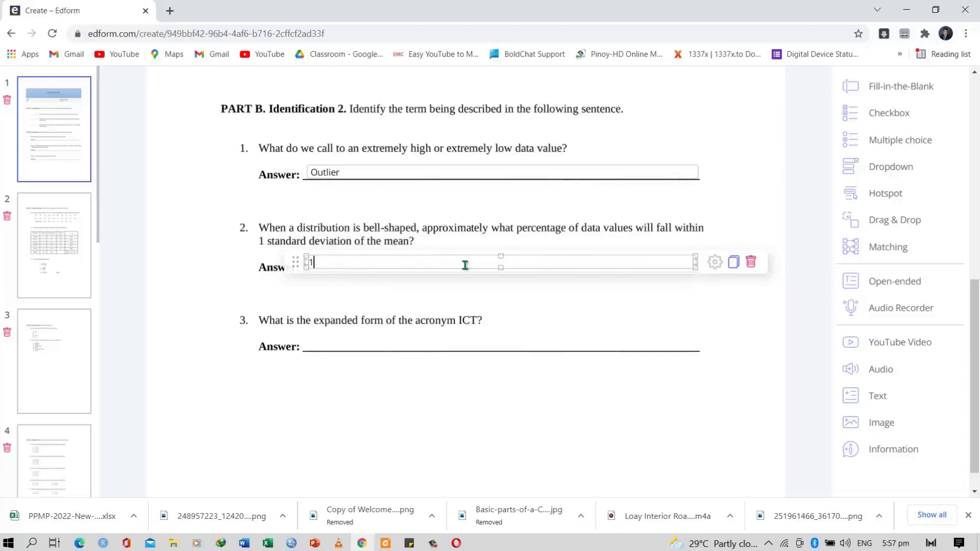
Duplicate the Part B item 2 field and place the copy on the answer line of item 3.
left_click(734, 263)
left_click(319, 284)
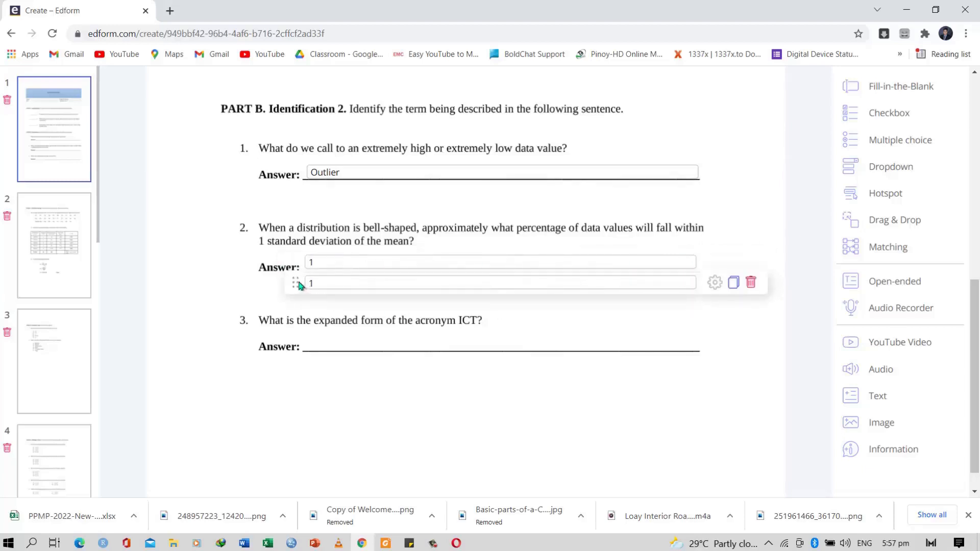
left_click_drag(296, 290, 294, 345)
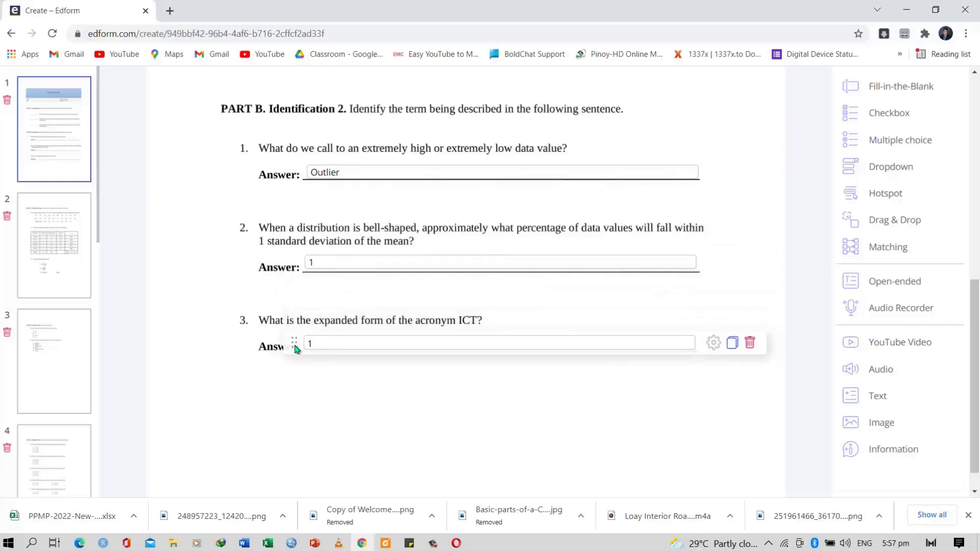
Replace the answer in the Part B item 3 field with "Information and Communications Technology".
left_click(339, 342)
key("BackSpace")
type("Informations")
key("BackSpace")
type("and Communica")
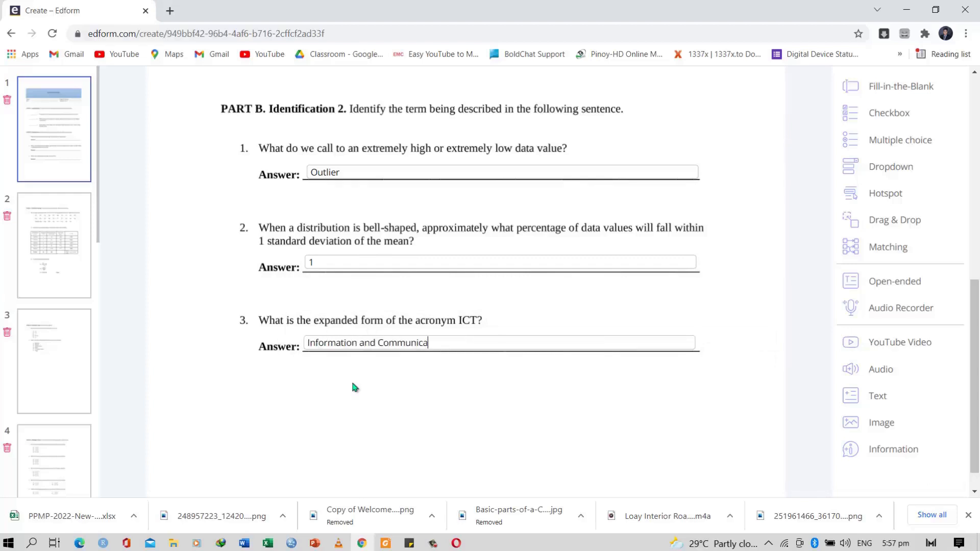
type("tions Technology")
left_click(688, 380)
scroll(712, 411, "up", 3)
scroll(713, 411, "down", 3)
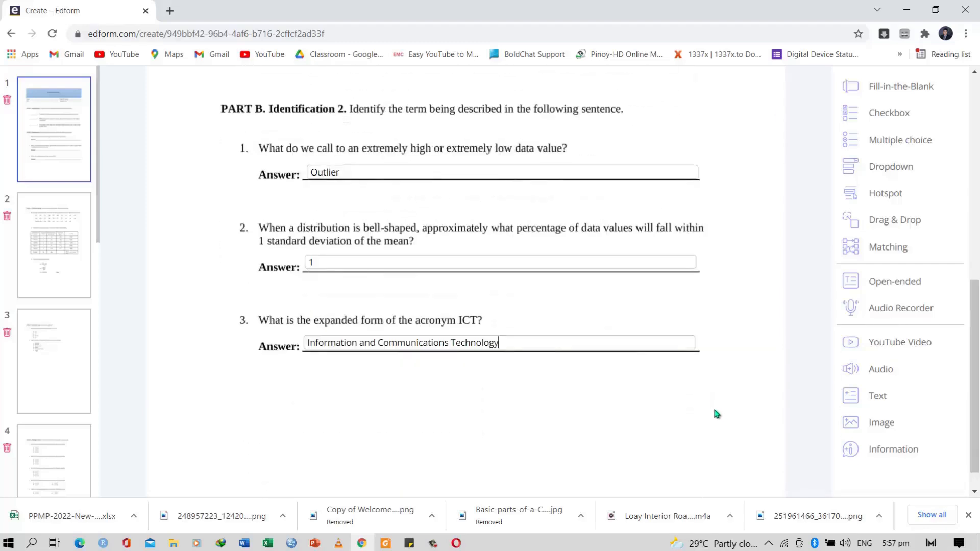
scroll(499, 398, "down", 1)
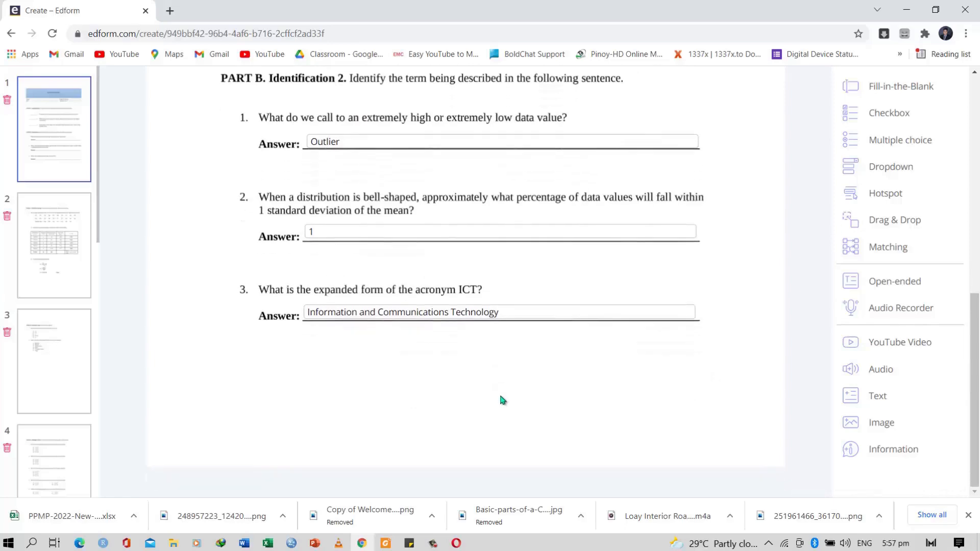
Review the answer fields placed on the first worksheet page, from the header lines through Part B.
scroll(528, 258, "up", 10)
scroll(529, 260, "down", 9)
scroll(529, 261, "up", 10)
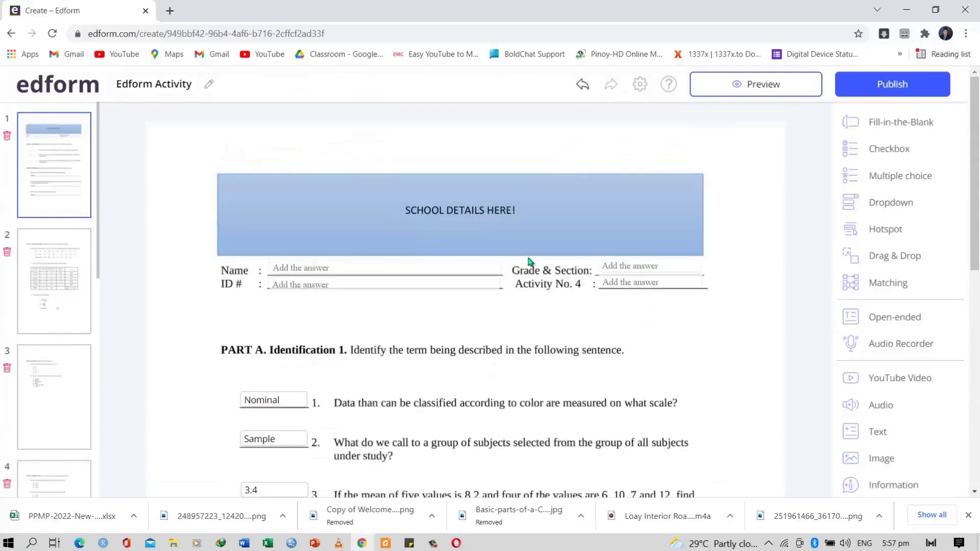
scroll(529, 261, "down", 2)
scroll(527, 254, "up", 3)
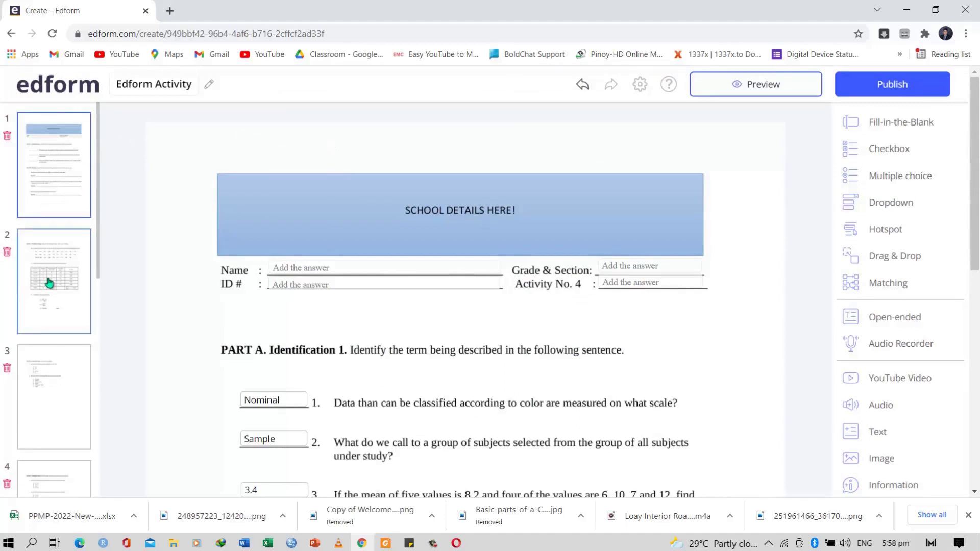
Open the second worksheet page and examine Part C's score list, frequency distribution table and grouped mean solution.
left_click(51, 282)
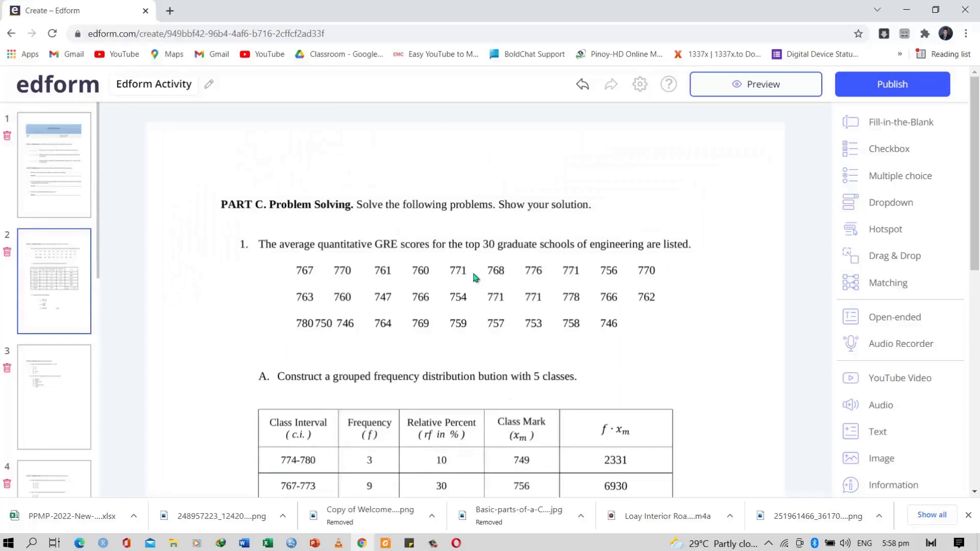
scroll(386, 246, "down", 3)
scroll(386, 245, "up", 3)
left_click_drag(977, 122, 977, 148)
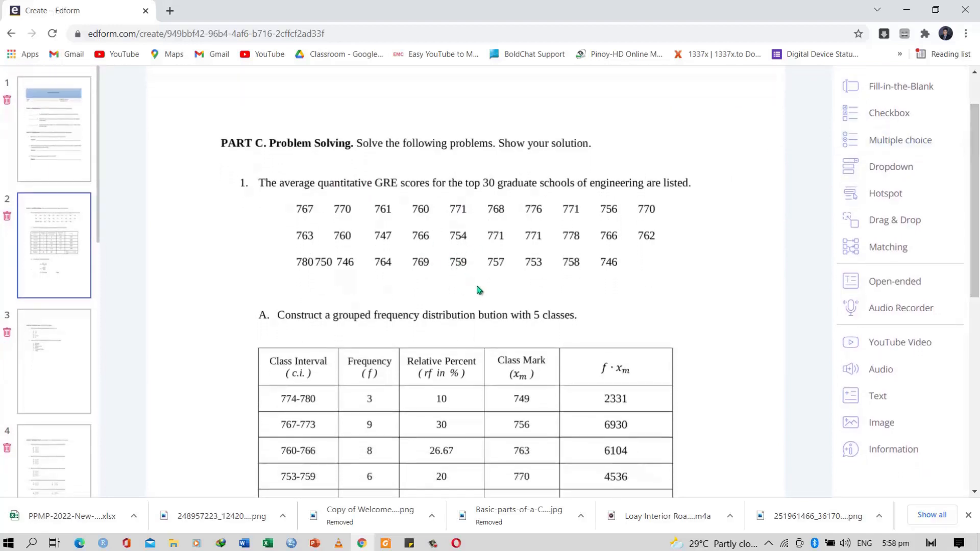
left_click_drag(978, 160, 978, 332)
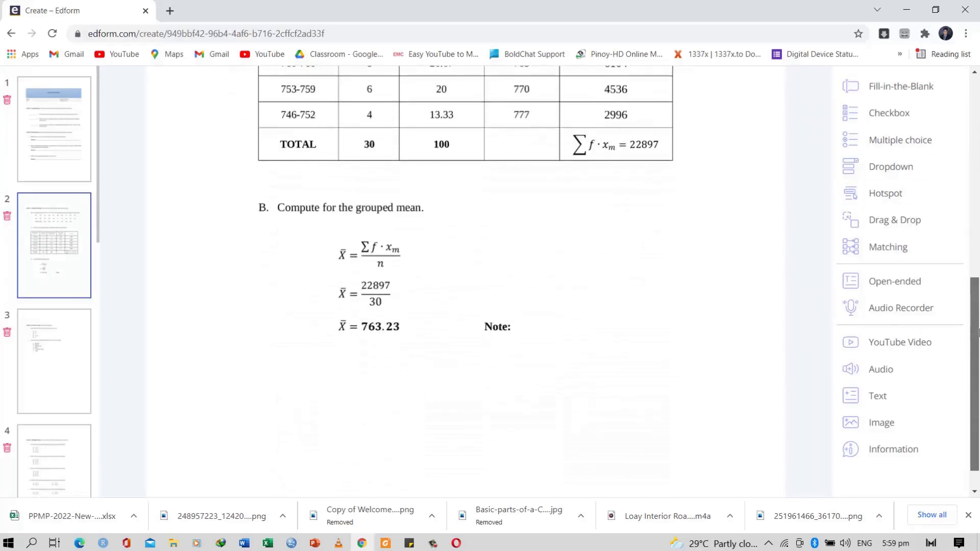
scroll(475, 308, "up", 2)
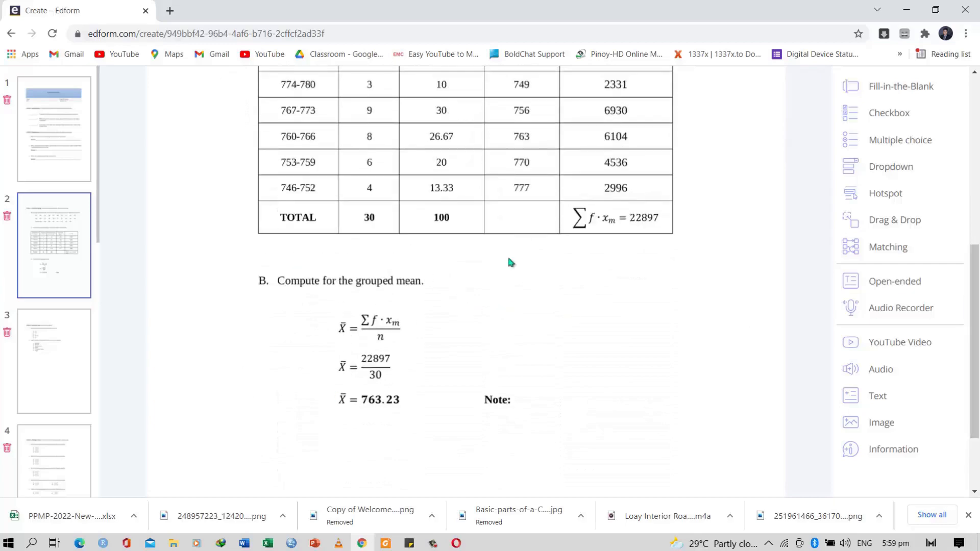
scroll(490, 301, "up", 6)
scroll(571, 303, "down", 3)
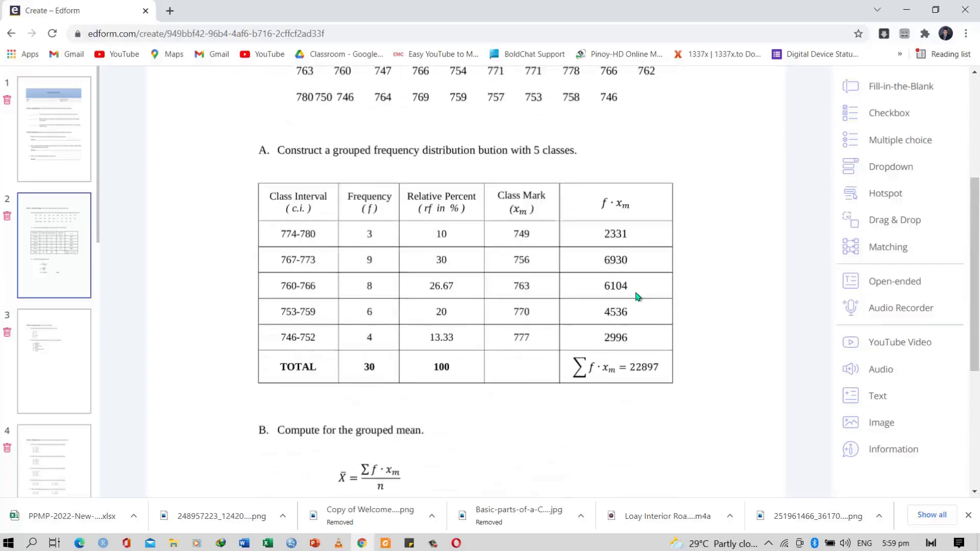
scroll(670, 257, "up", 1)
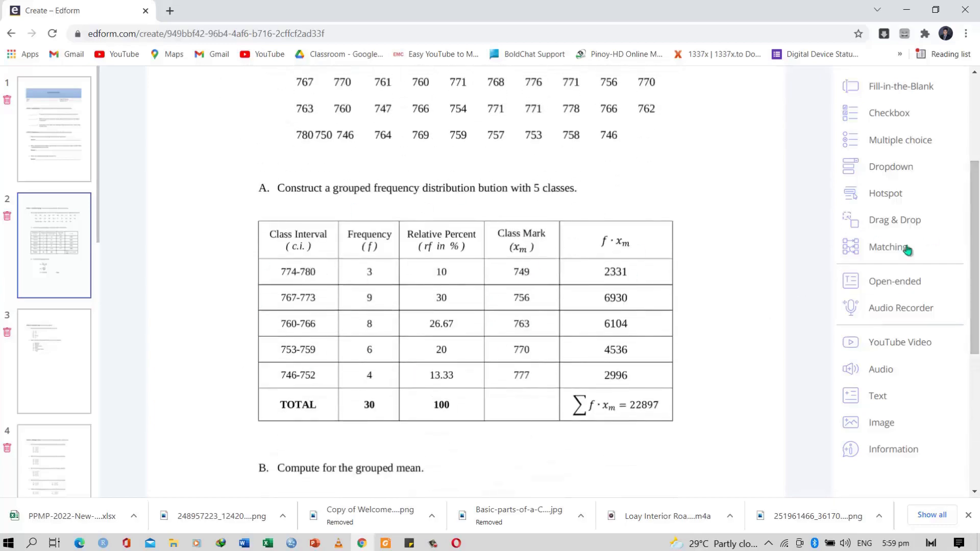
scroll(977, 179, "up", 1)
scroll(978, 178, "up", 1)
scroll(959, 204, "down", 1)
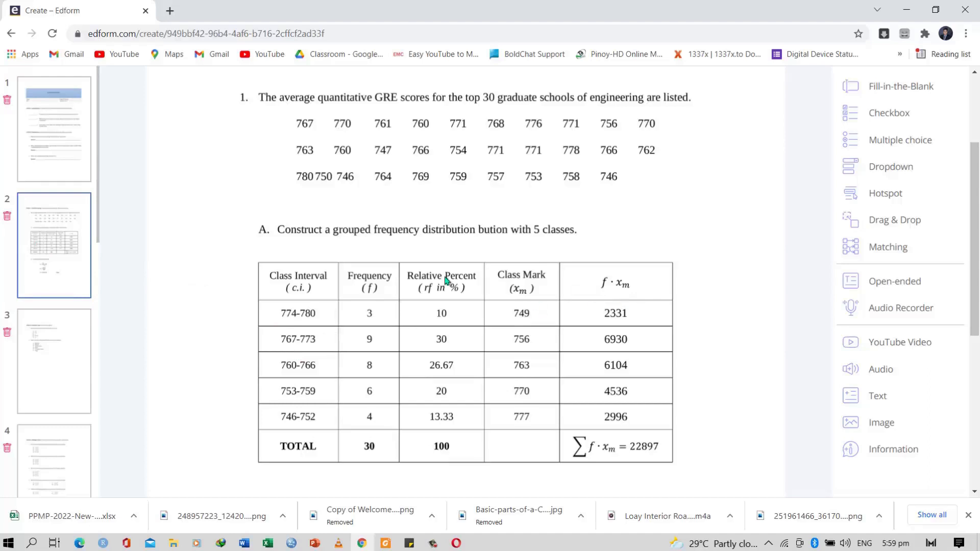
Add a fill-in-the-blank field with the answer 774-780 over the first Class Interval cell and narrow it to the cell width.
left_click(897, 93)
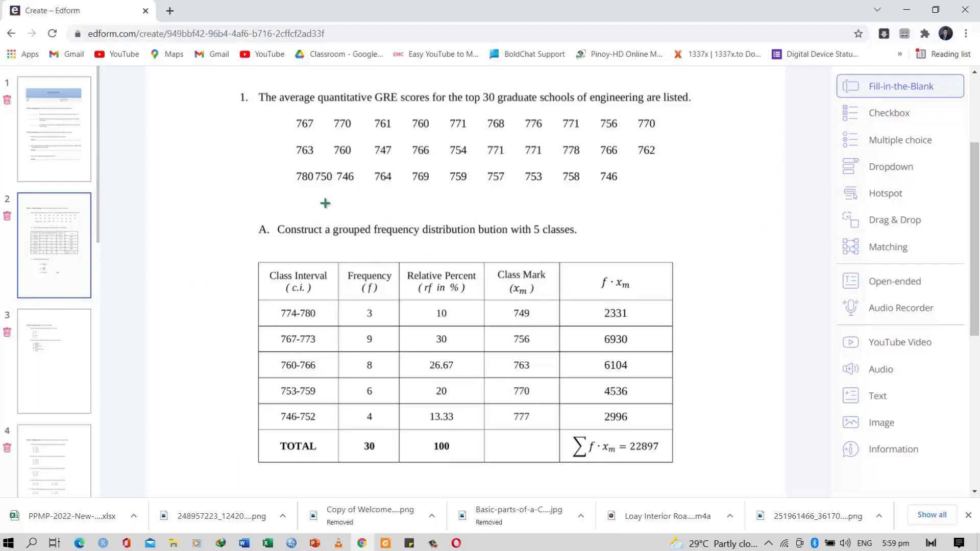
left_click(261, 304)
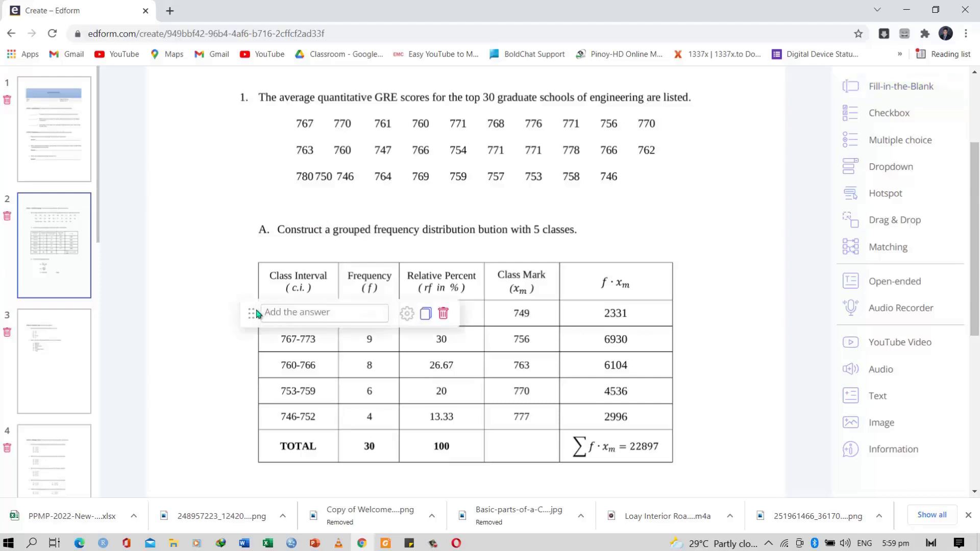
left_click_drag(252, 313, 264, 367)
left_click(328, 376)
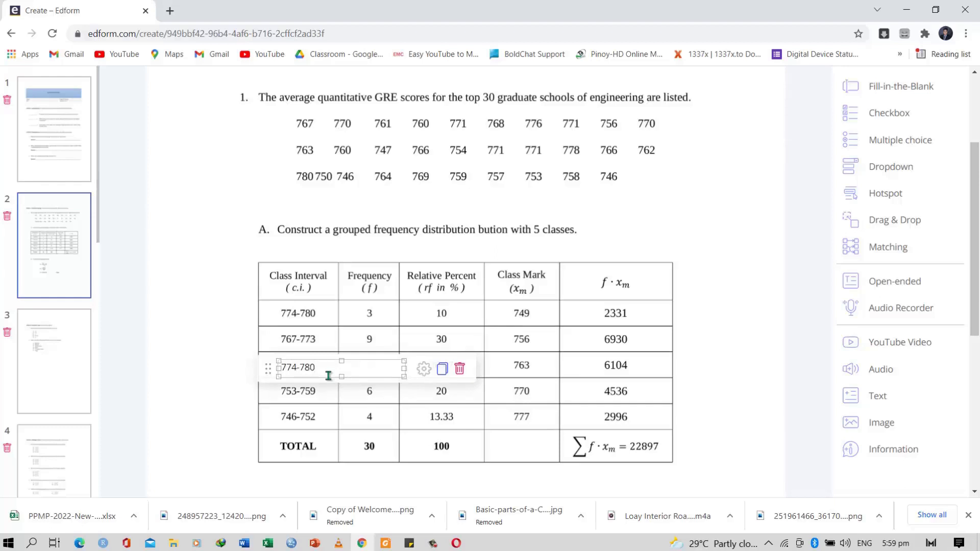
left_click_drag(268, 367, 268, 313)
left_click_drag(403, 315, 268, 315)
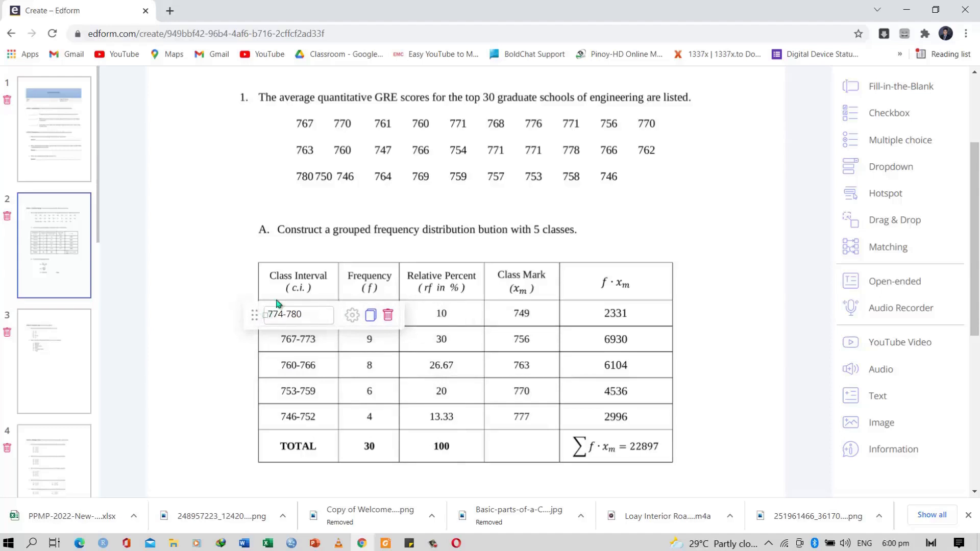
Centre-align the answer text in the 774-780 field.
mouse_move(318, 315)
left_click(354, 315)
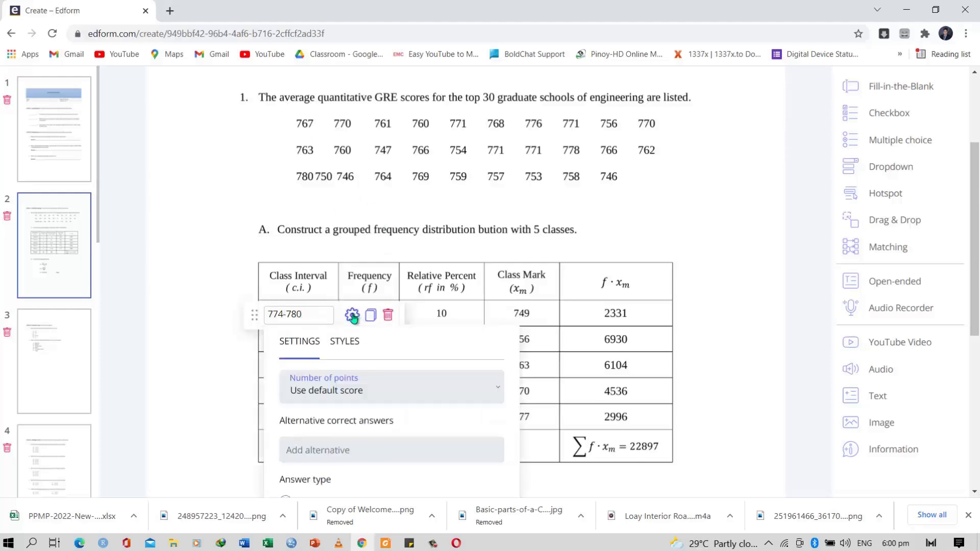
left_click(344, 348)
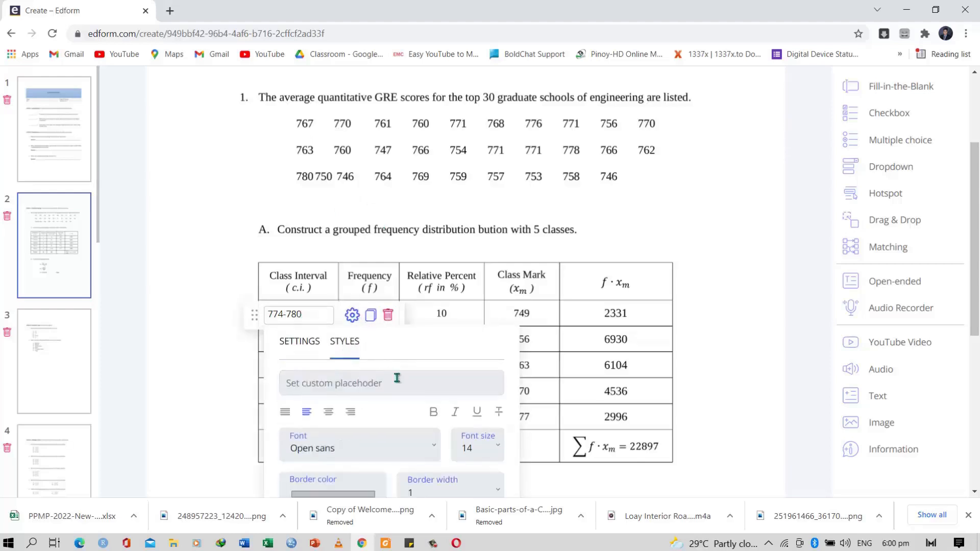
left_click(328, 413)
left_click(702, 292)
Fine-tune the position, width and height of the 774-780 field so it fits inside its Class Interval cell.
mouse_move(298, 322)
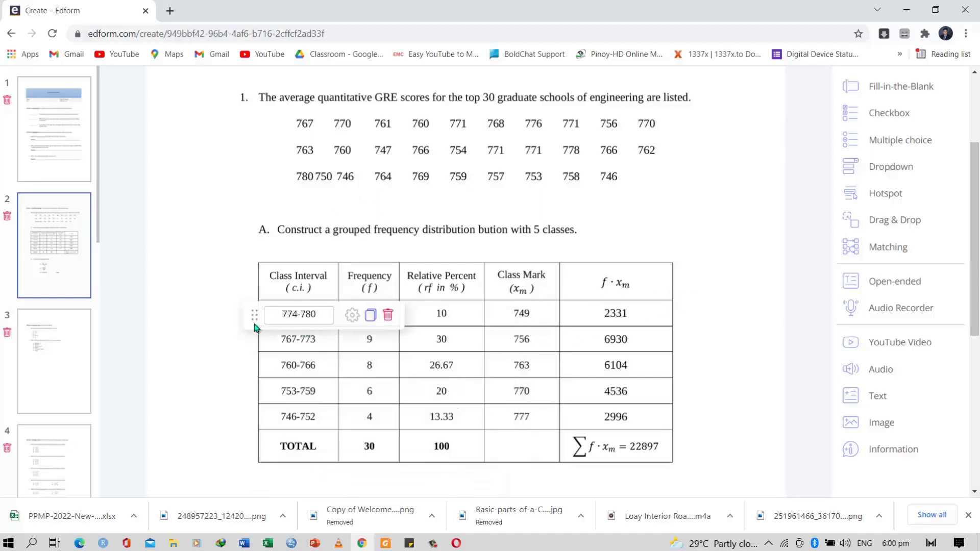
left_click_drag(253, 316, 250, 313)
left_click_drag(329, 322, 337, 323)
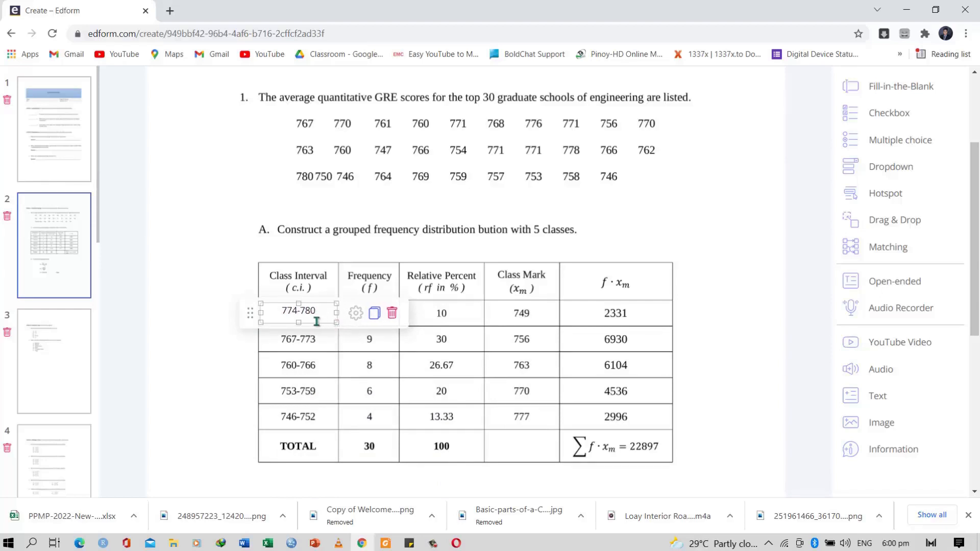
left_click_drag(300, 324, 300, 318)
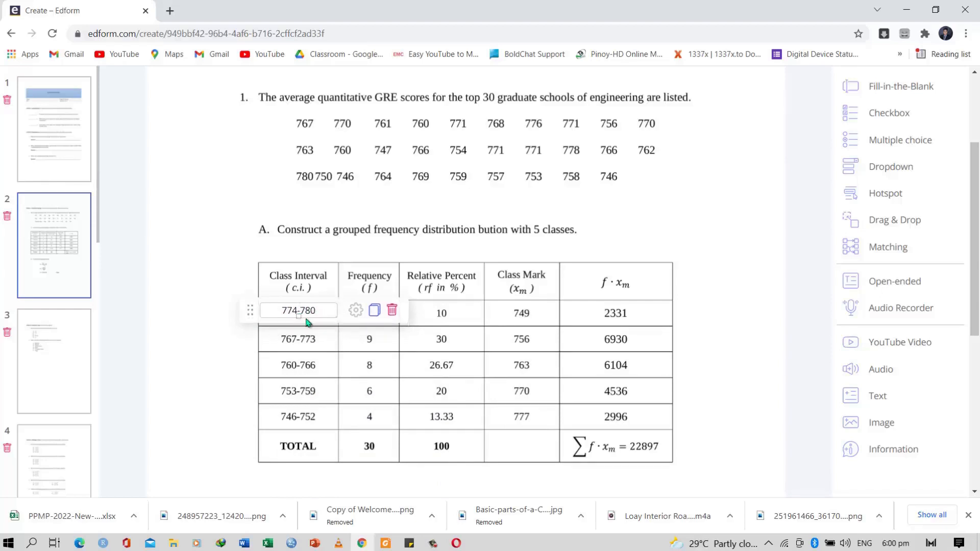
left_click_drag(250, 312, 250, 316)
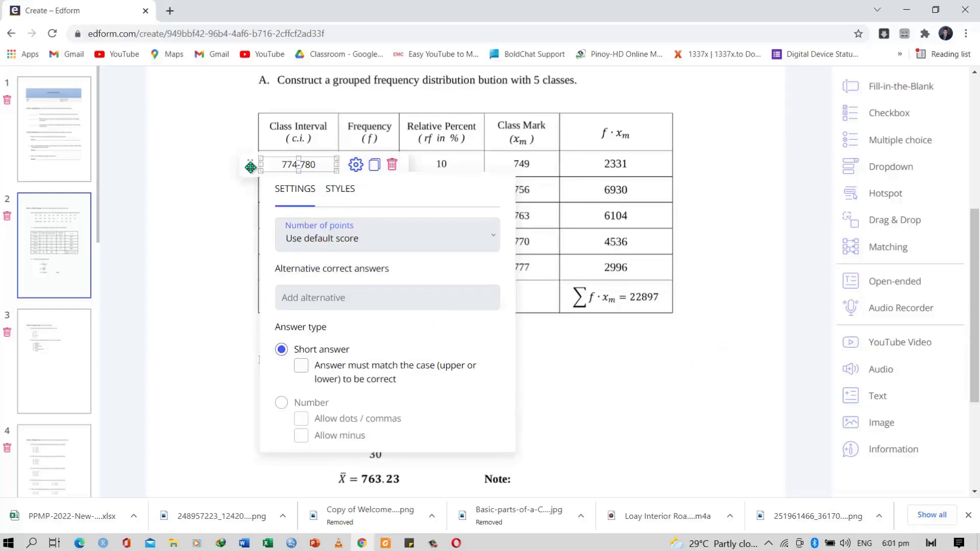
left_click(250, 167)
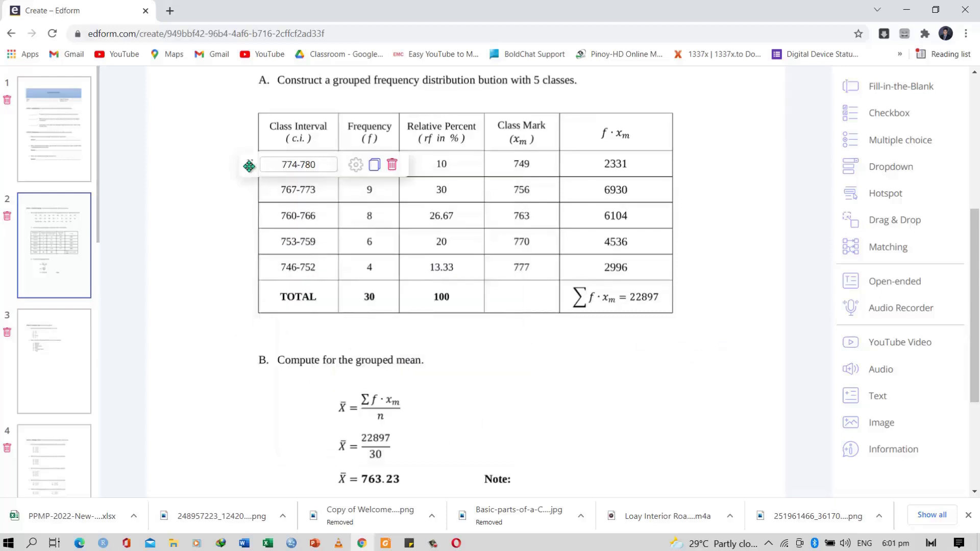
left_click_drag(249, 166, 249, 175)
mouse_move(249, 165)
left_mouse_down()
mouse_move(254, 194)
mouse_move(249, 165)
left_mouse_up()
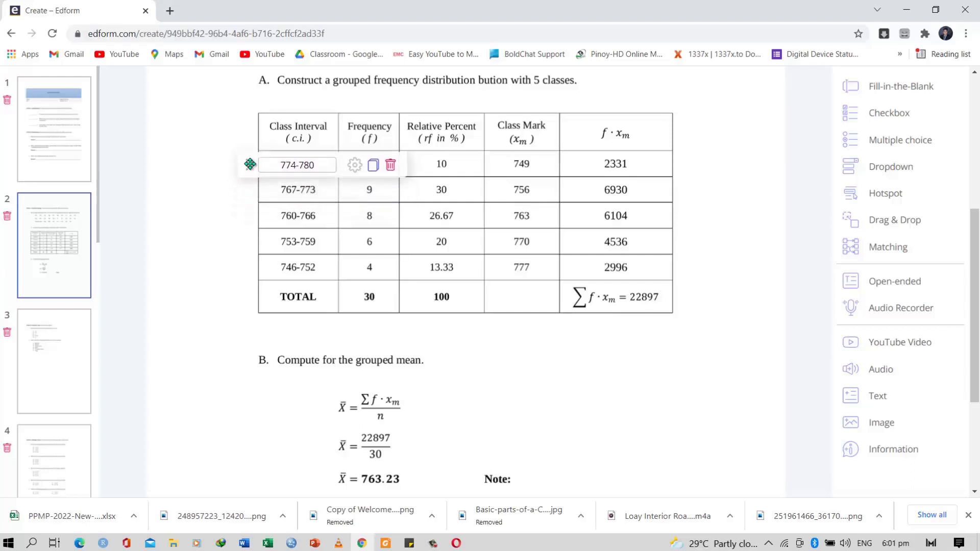
Set the 774-780 field's background opacity to maximum and trim its left edge to stay within the cell border.
left_click(355, 166)
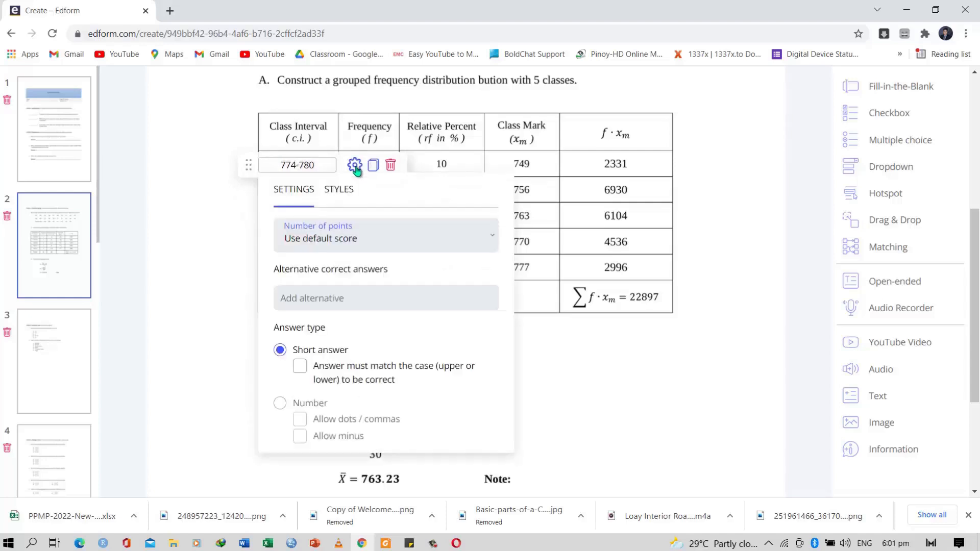
left_click(352, 187)
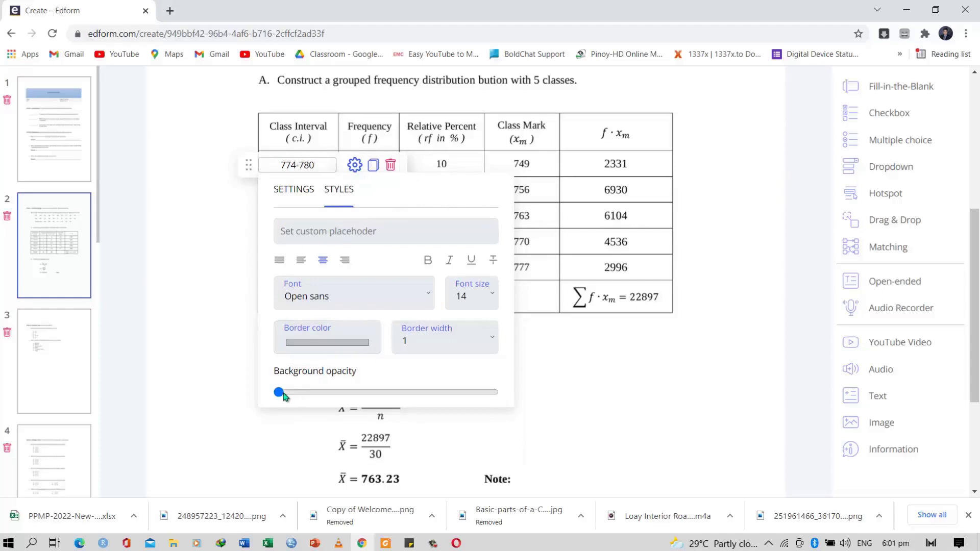
left_click_drag(278, 392, 498, 394)
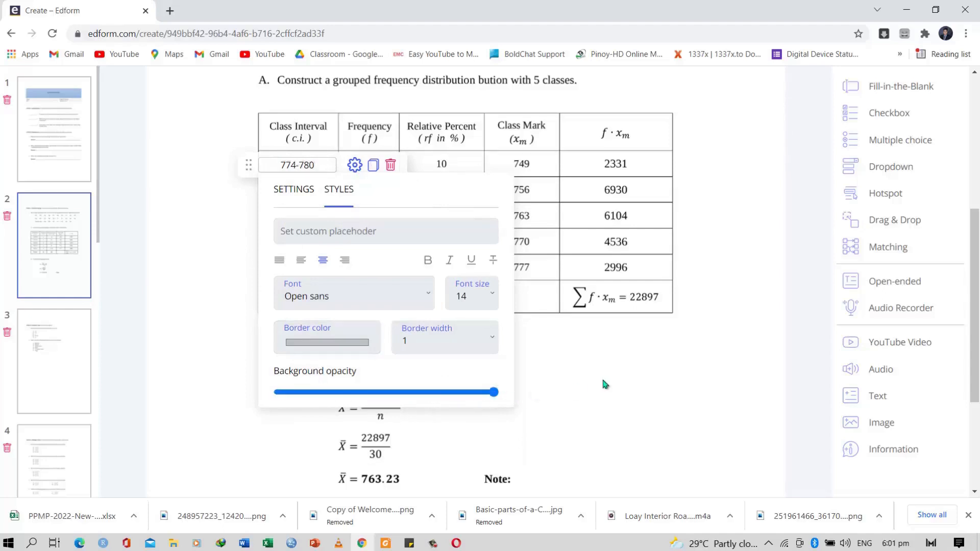
left_click(581, 364)
mouse_move(266, 168)
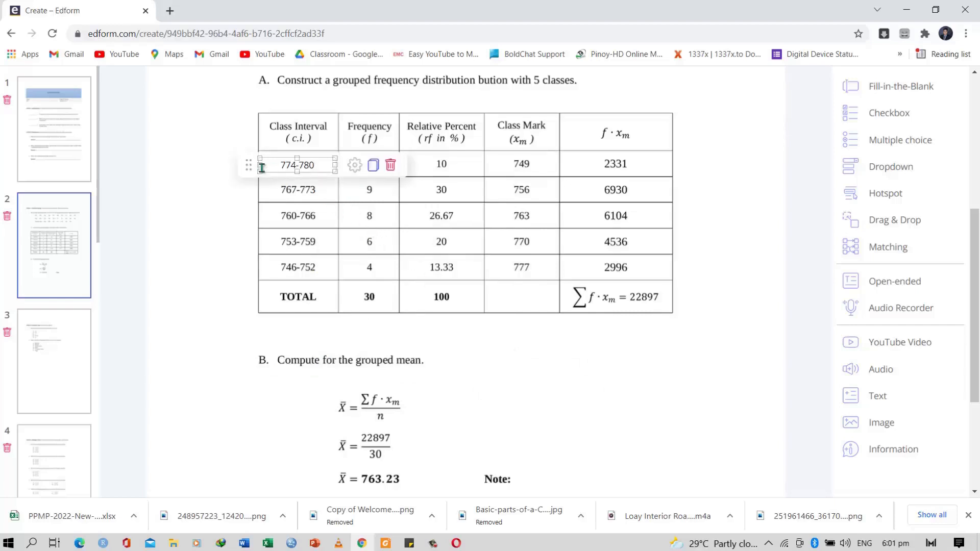
left_click_drag(262, 165, 265, 165)
Check the settings of the 774-780 field, including the available number-of-points options, and leave it on the default score.
mouse_move(317, 160)
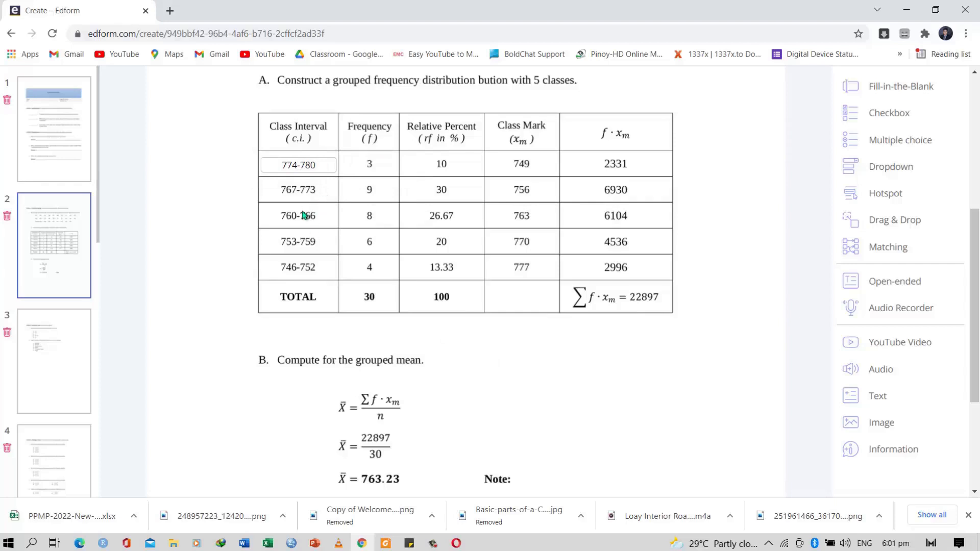
mouse_move(268, 164)
scroll(378, 296, "up", 3)
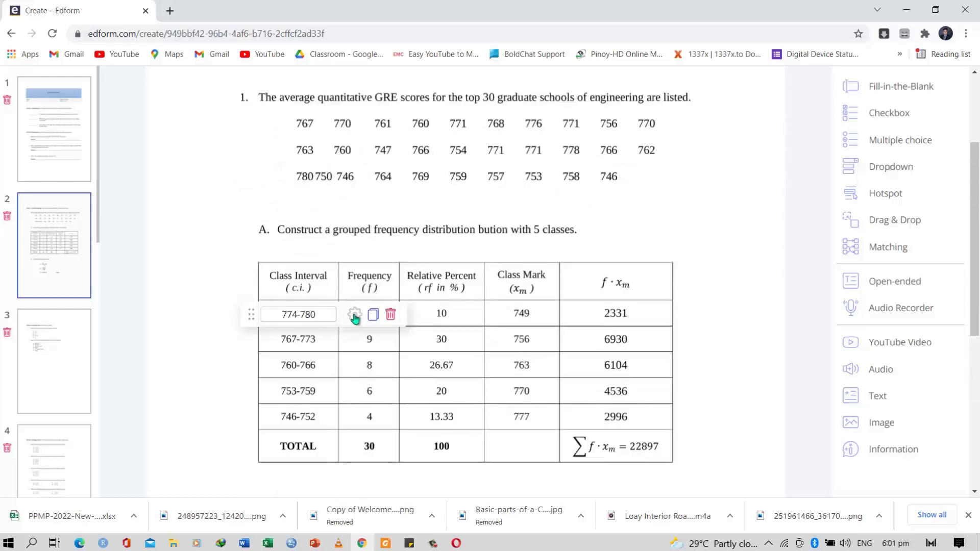
left_click(355, 315)
scroll(361, 319, "down", 3)
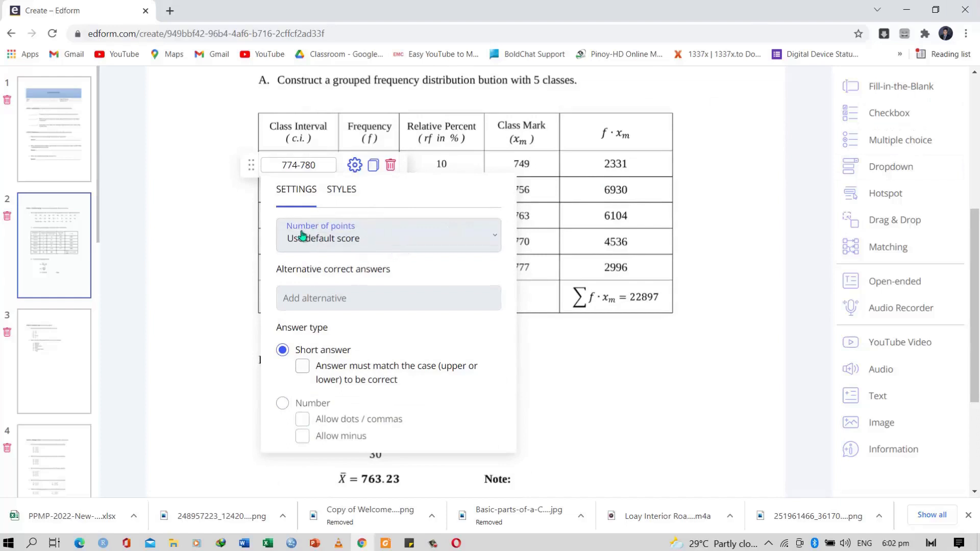
left_click(396, 240)
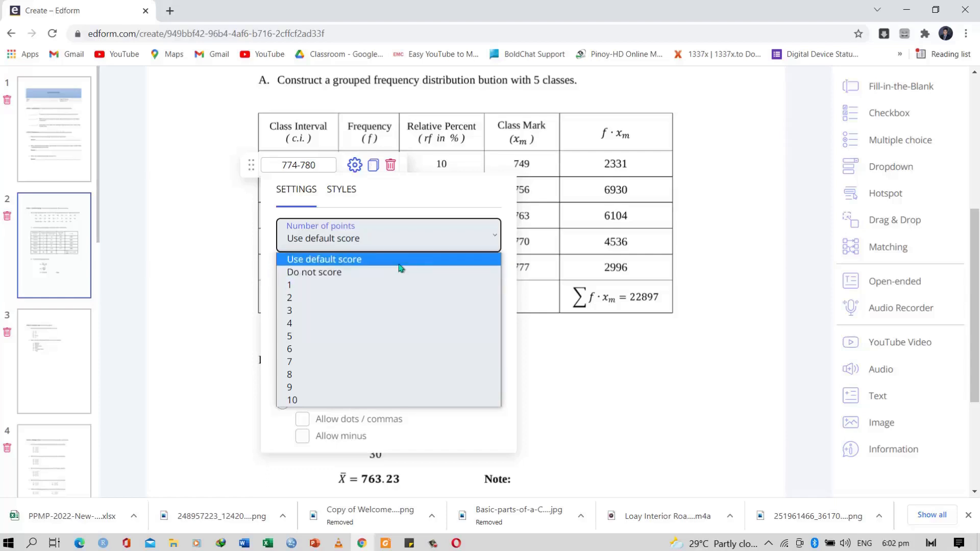
left_click(550, 381)
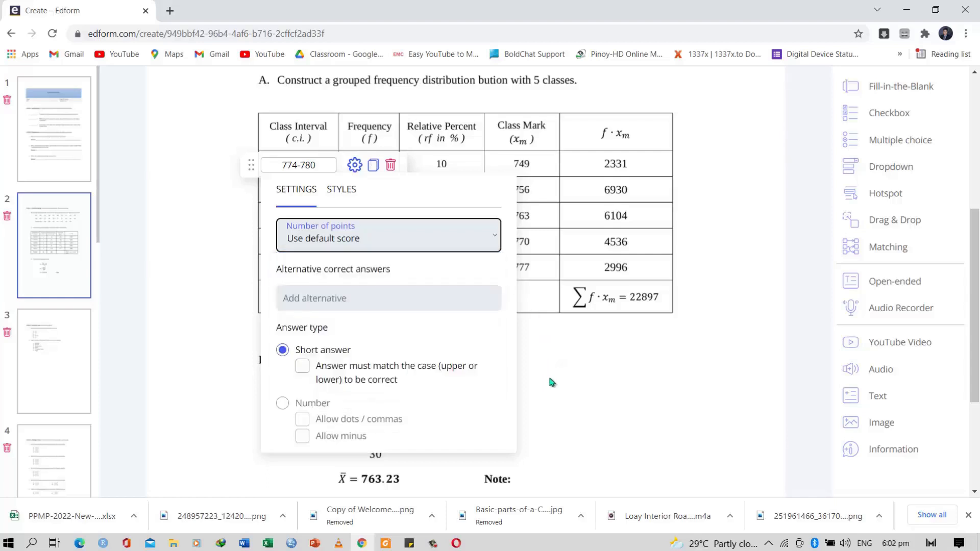
left_click(548, 379)
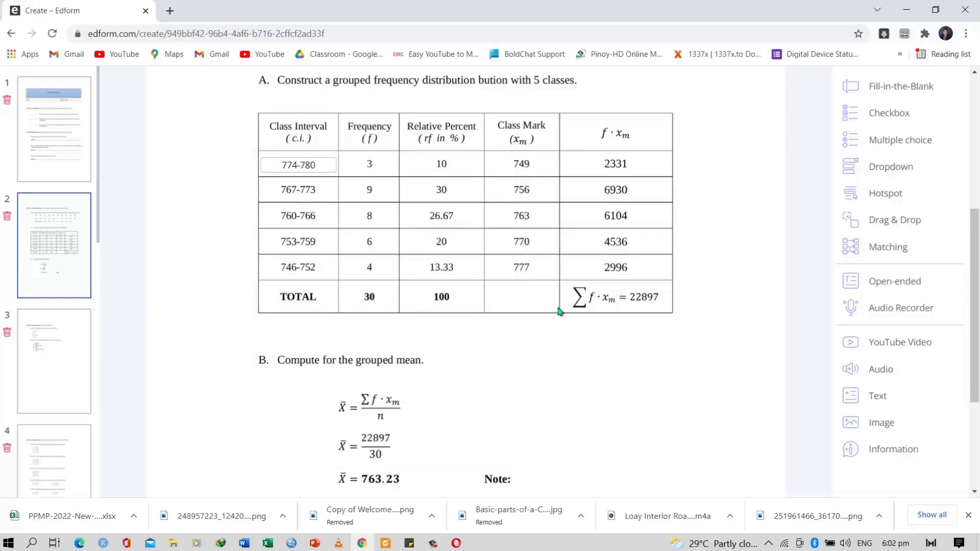
Set the activity's default score to 2, make the activity private and save the settings.
scroll(623, 321, "up", 6)
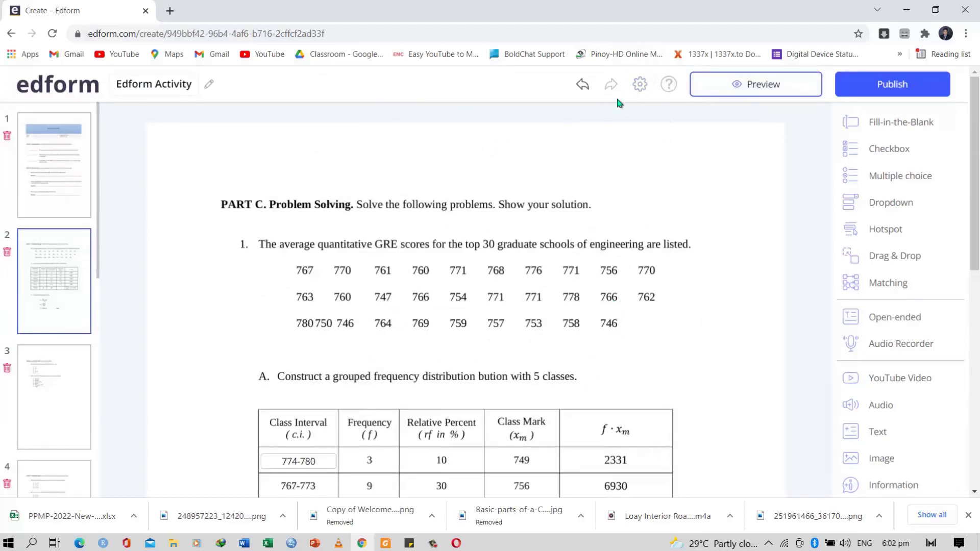
left_click(640, 85)
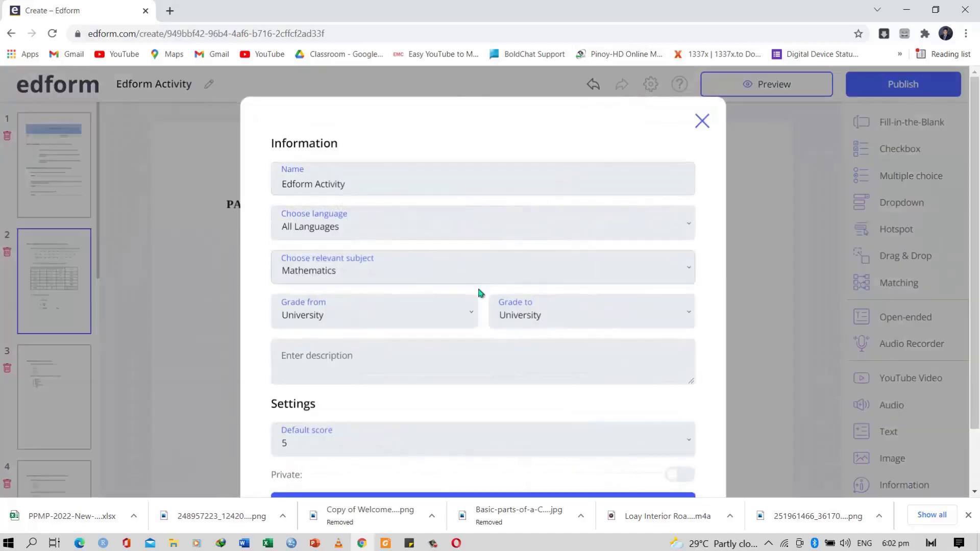
scroll(479, 292, "down", 2)
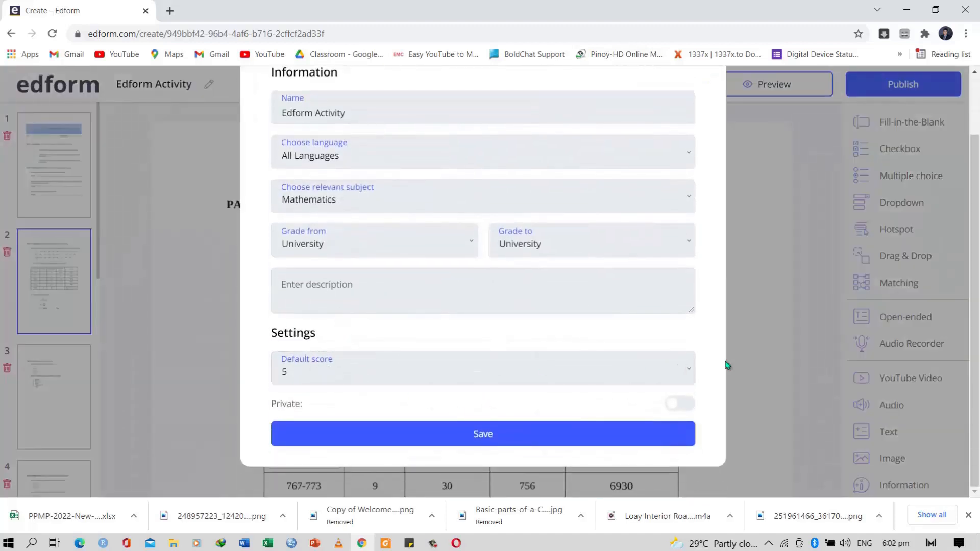
left_click(682, 370)
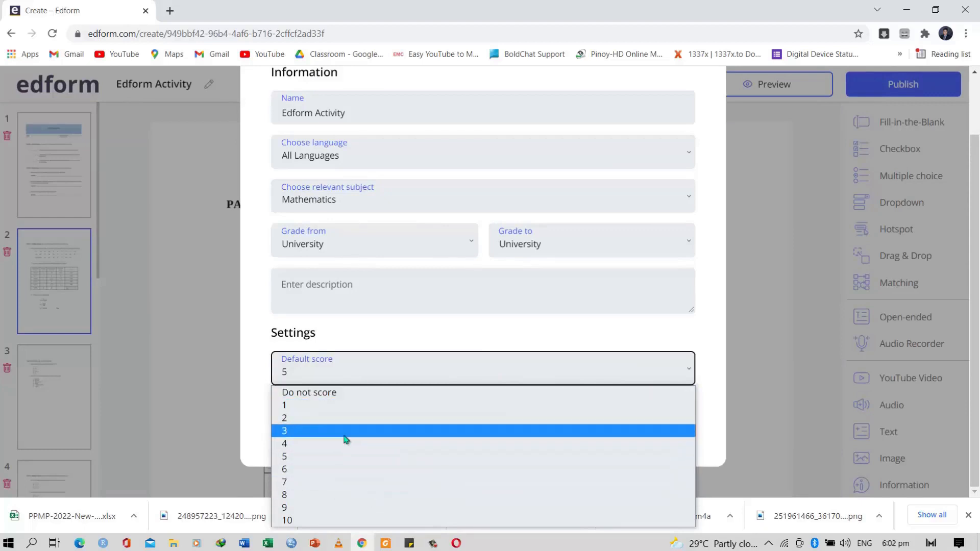
left_click(420, 419)
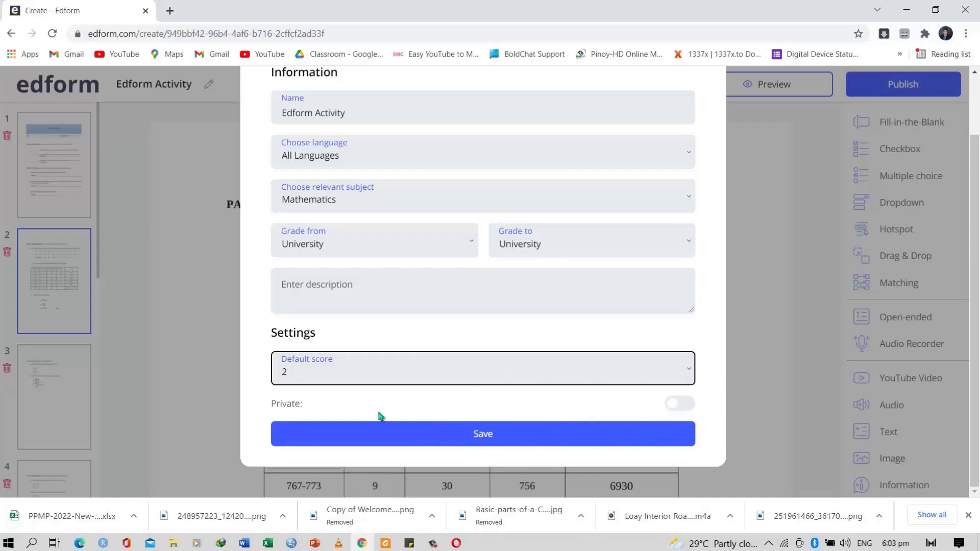
left_click(681, 408)
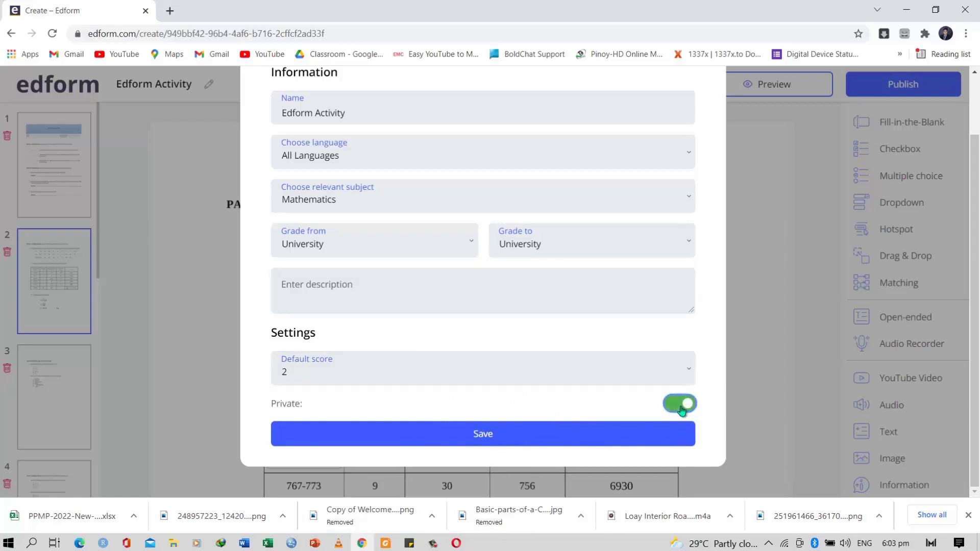
left_click(617, 441)
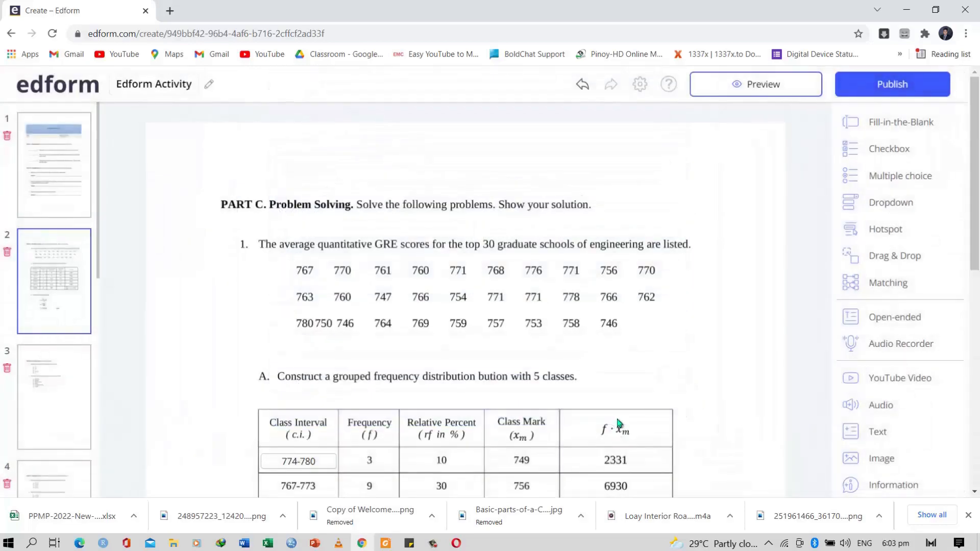
Check the number-of-points options in the 774-780 field's settings and leave it on the default score.
scroll(643, 330, "down", 3)
scroll(638, 327, "up", 3)
scroll(621, 313, "down", 3)
left_click(318, 308)
left_click(353, 312)
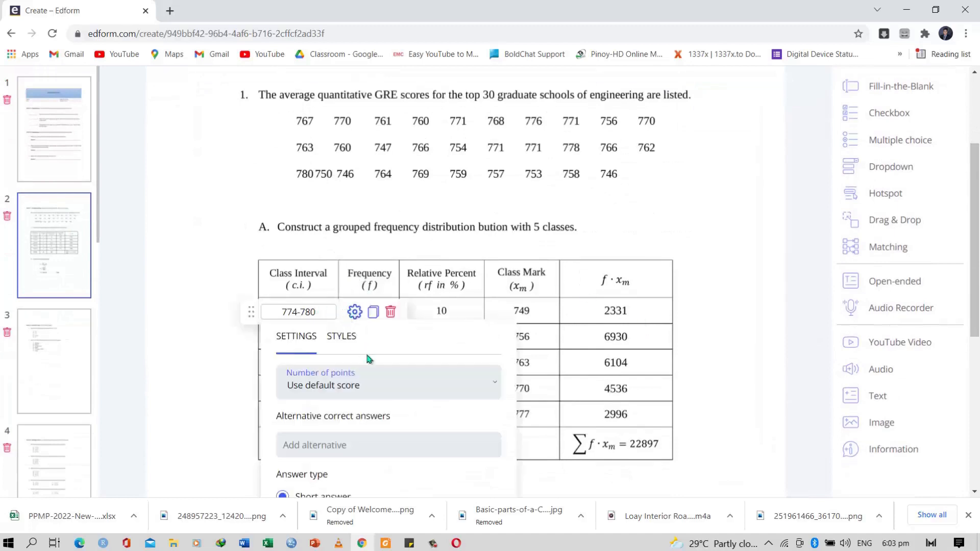
scroll(358, 389, "down", 3)
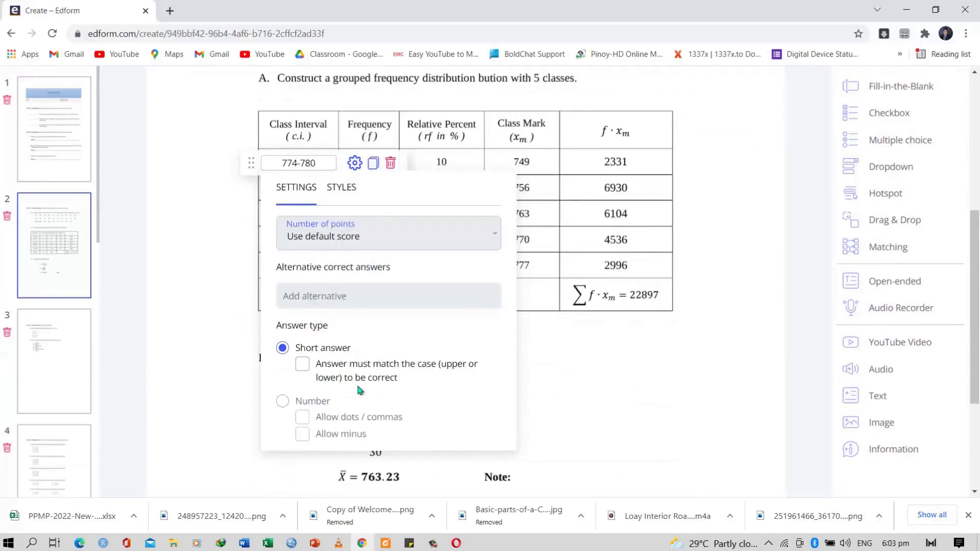
left_click(408, 238)
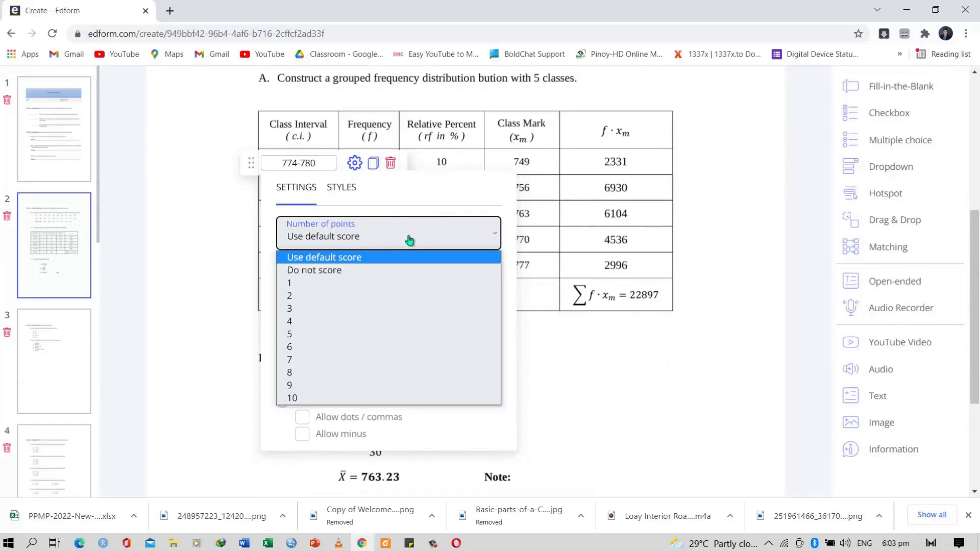
left_click(408, 239)
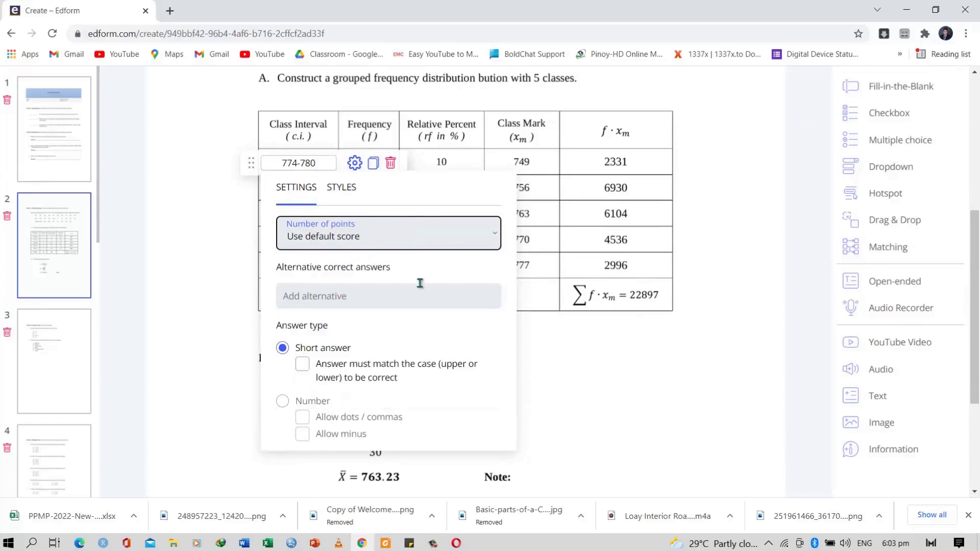
Review the answer fields on page 1 and the frequency distribution table on page 2.
left_click(62, 134)
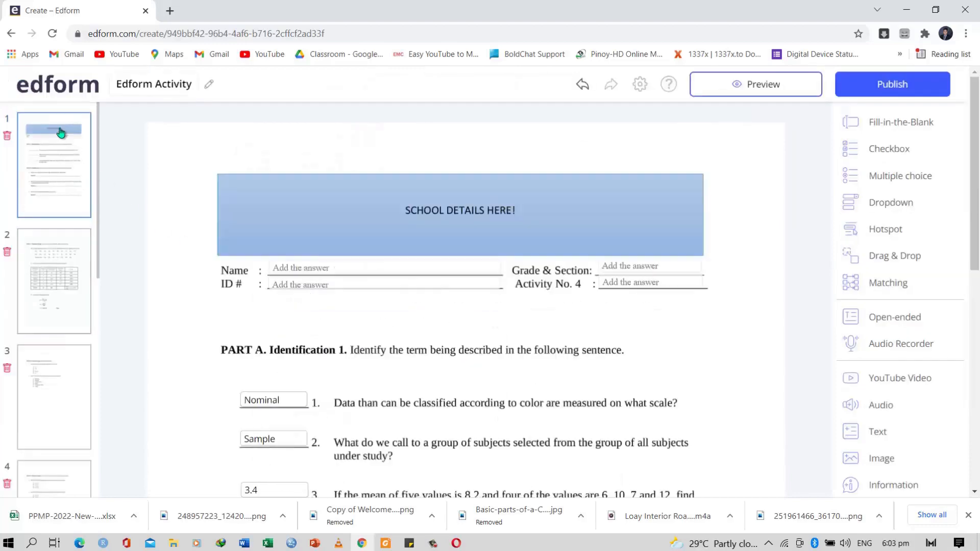
scroll(321, 243, "down", 3)
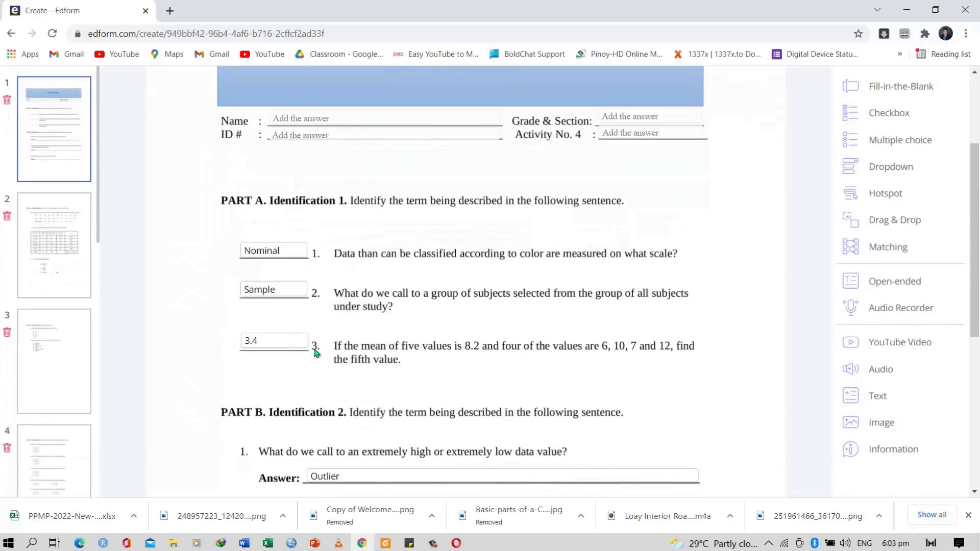
scroll(269, 278, "down", 2)
scroll(265, 275, "up", 2)
scroll(306, 373, "down", 3)
scroll(345, 342, "down", 4)
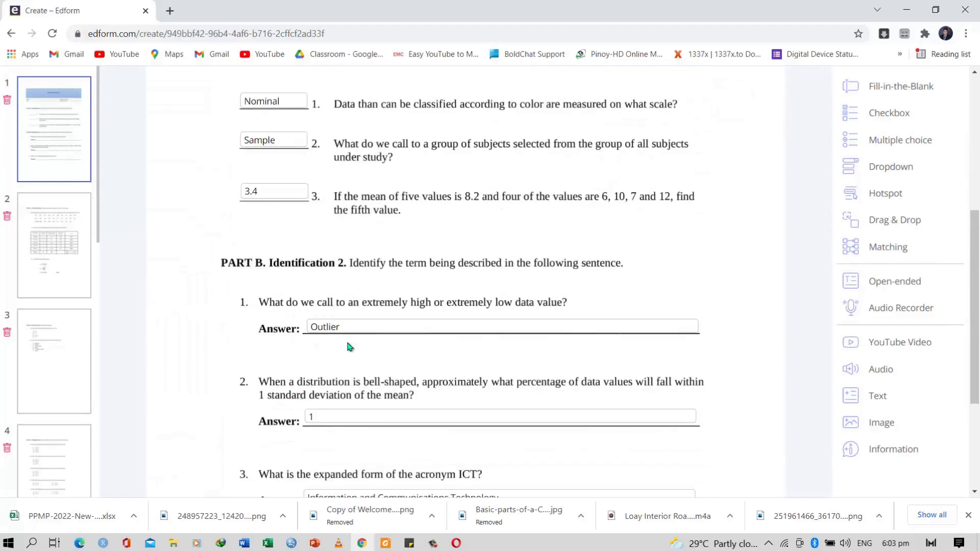
scroll(438, 379, "up", 3)
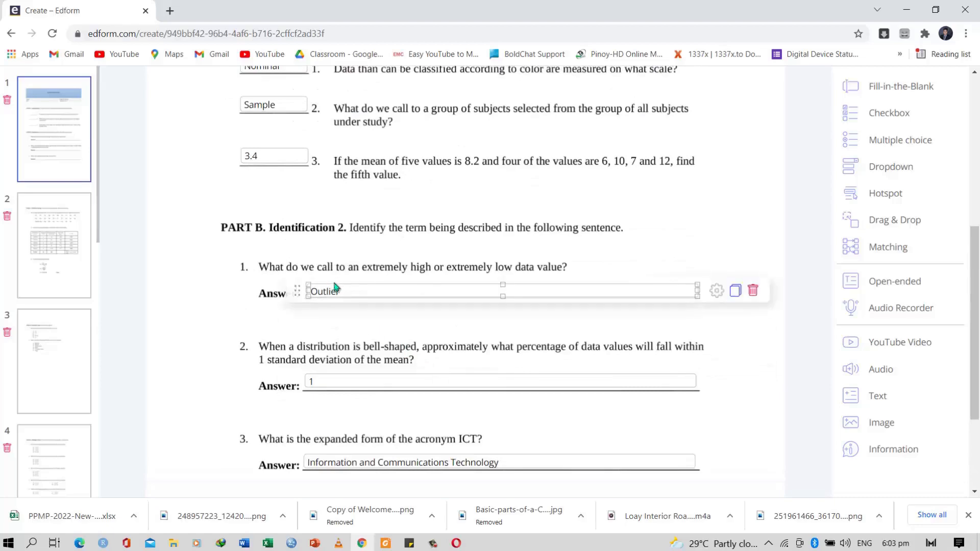
left_click(75, 238)
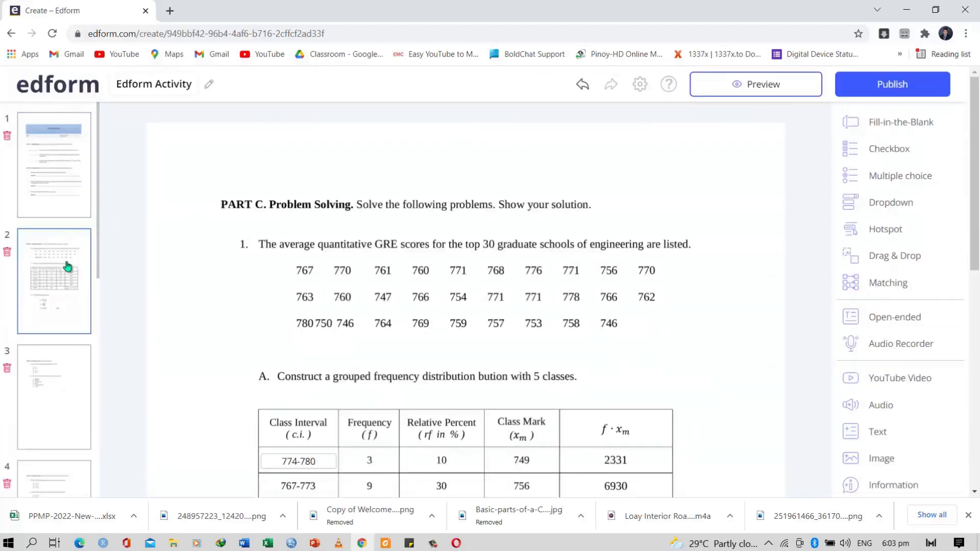
scroll(345, 410, "down", 3)
scroll(345, 407, "up", 3)
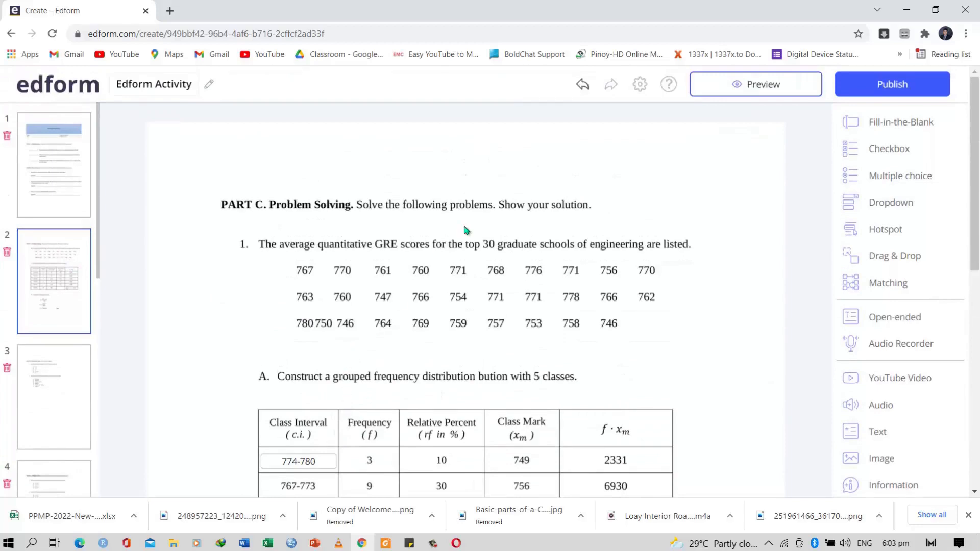
scroll(342, 405, "down", 3)
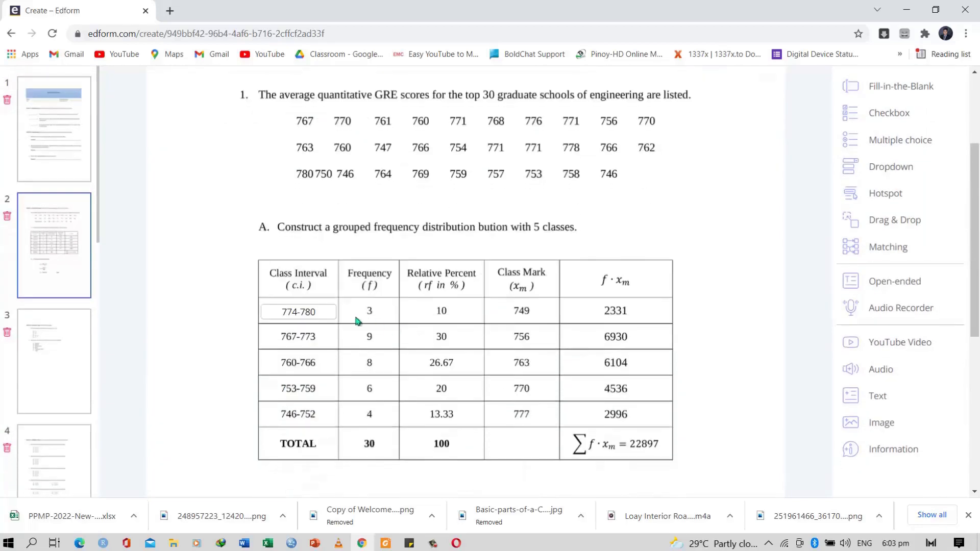
Set the number of points to Do not score for the Name and ID # fields on page 1.
left_click(67, 153)
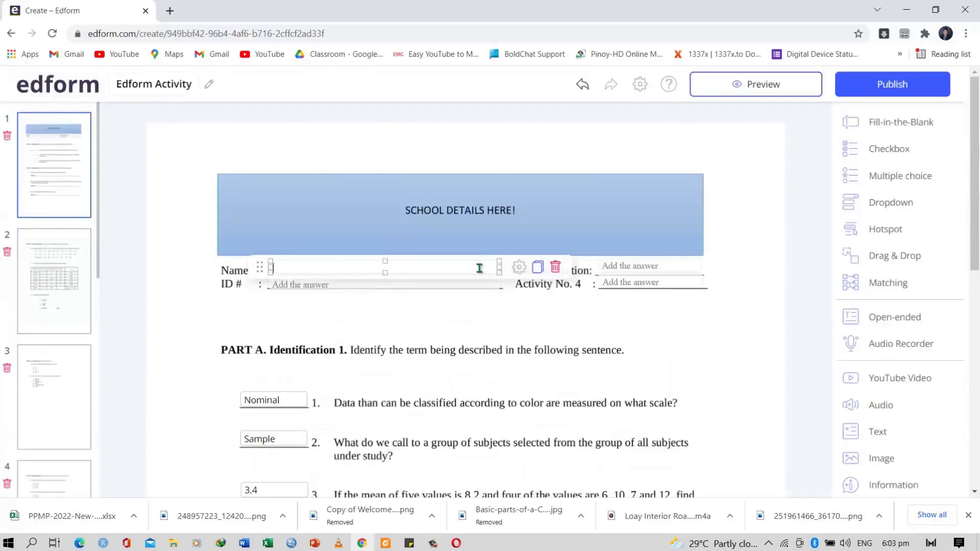
left_click(519, 267)
left_click(396, 342)
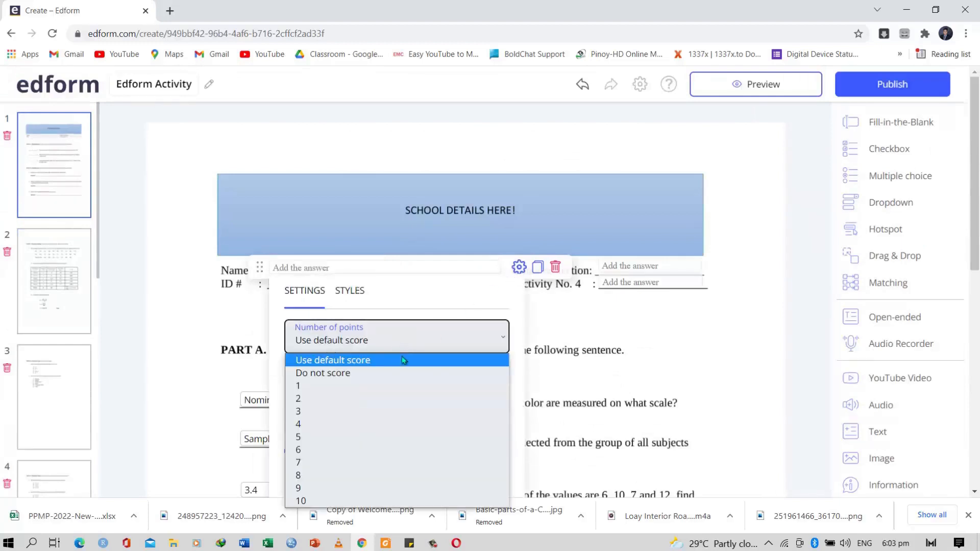
left_click(403, 373)
left_click(194, 320)
left_click(315, 284)
left_click(518, 282)
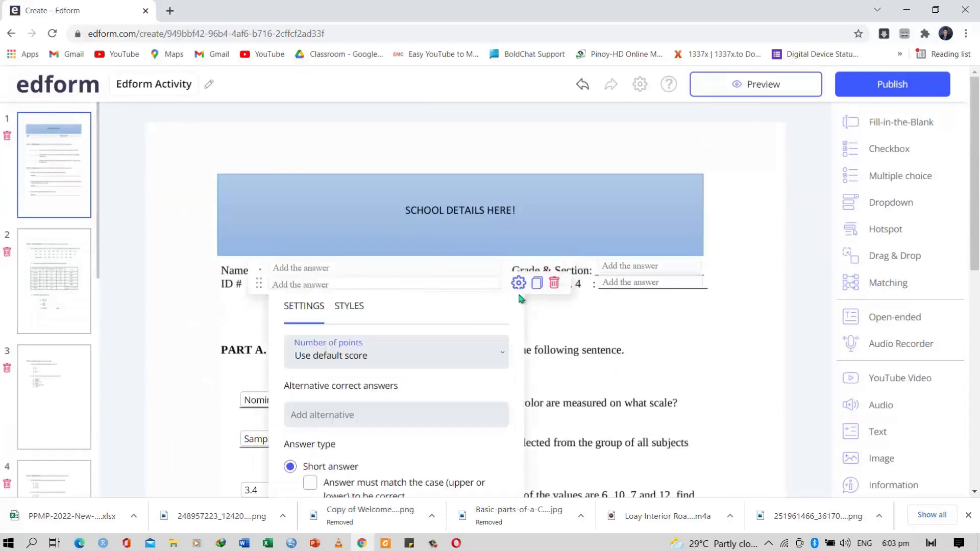
left_click(453, 358)
left_click(422, 388)
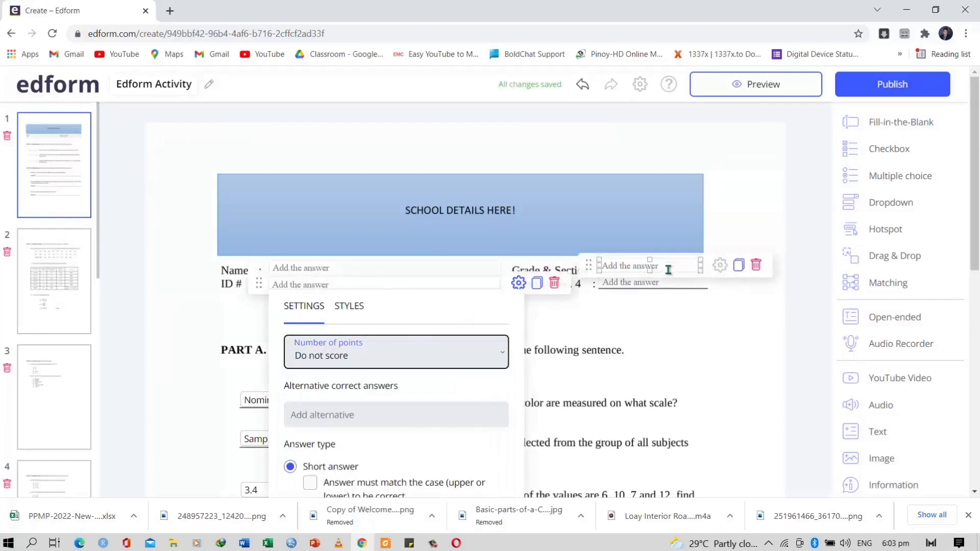
Set the number of points to Do not score for the Grade & Section and Activity No. fields.
left_click(668, 269)
left_click(719, 264)
left_click(698, 344)
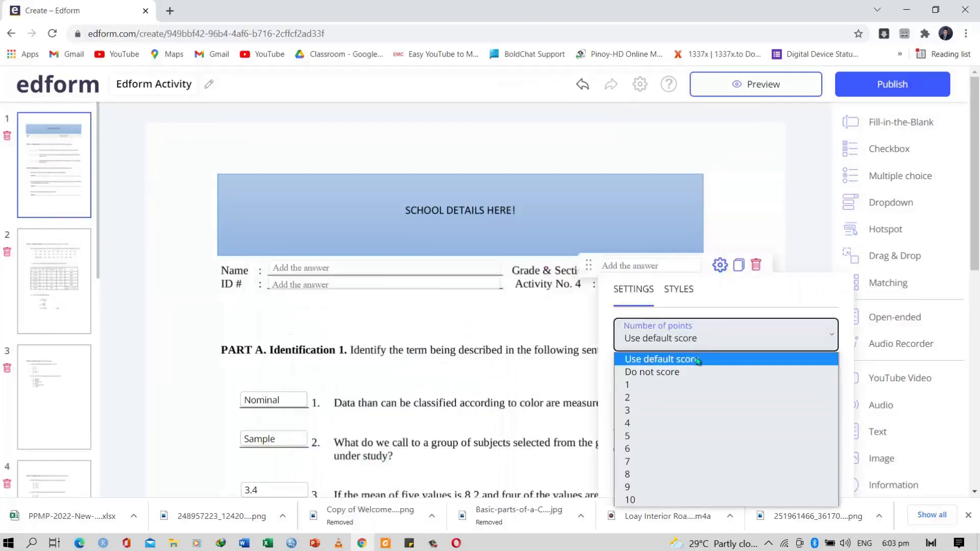
left_click(653, 372)
left_click(699, 283)
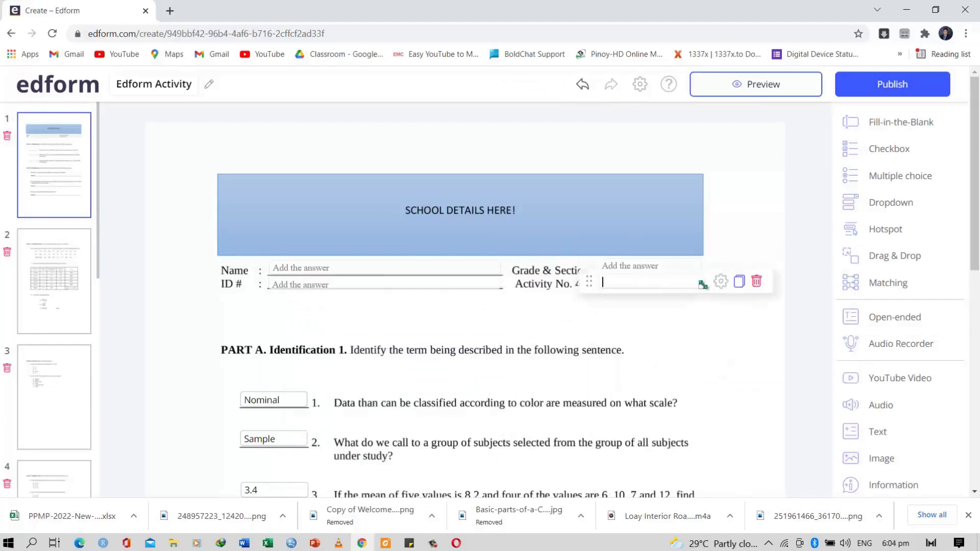
left_click(720, 281)
left_click(679, 357)
left_click(667, 388)
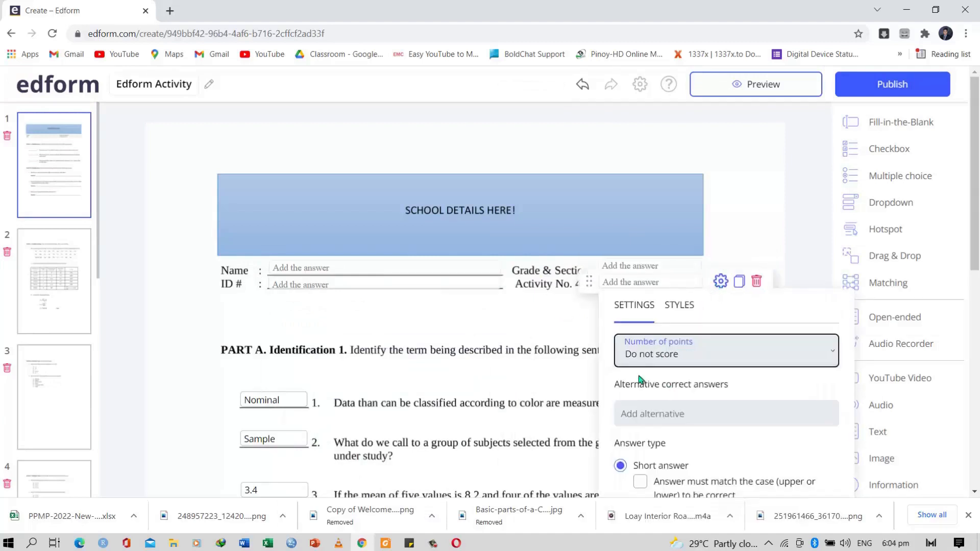
left_click(497, 299)
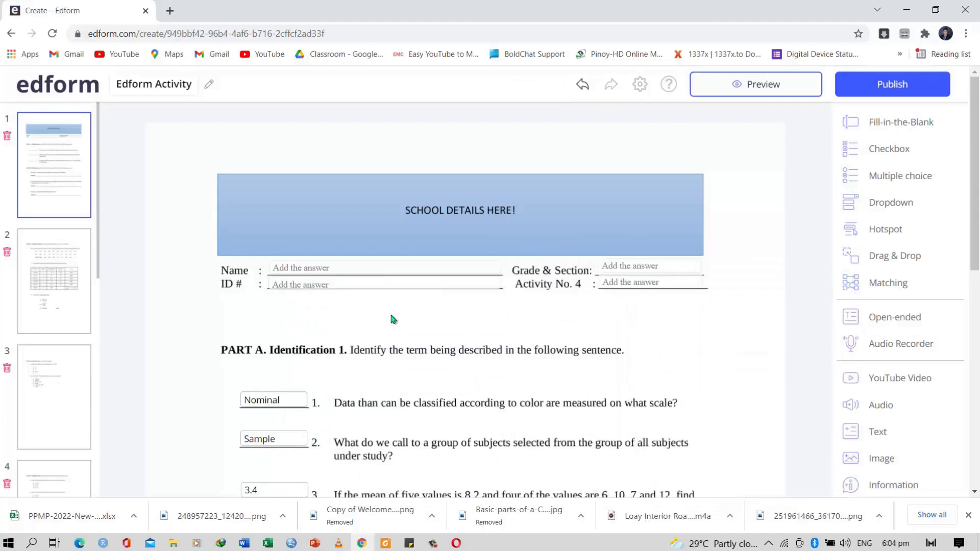
Duplicate the 774-780 field on page 2, change the copy's answer to 767-773 and place it over the matching Class Interval cell.
left_click(50, 260)
scroll(275, 302, "down", 5)
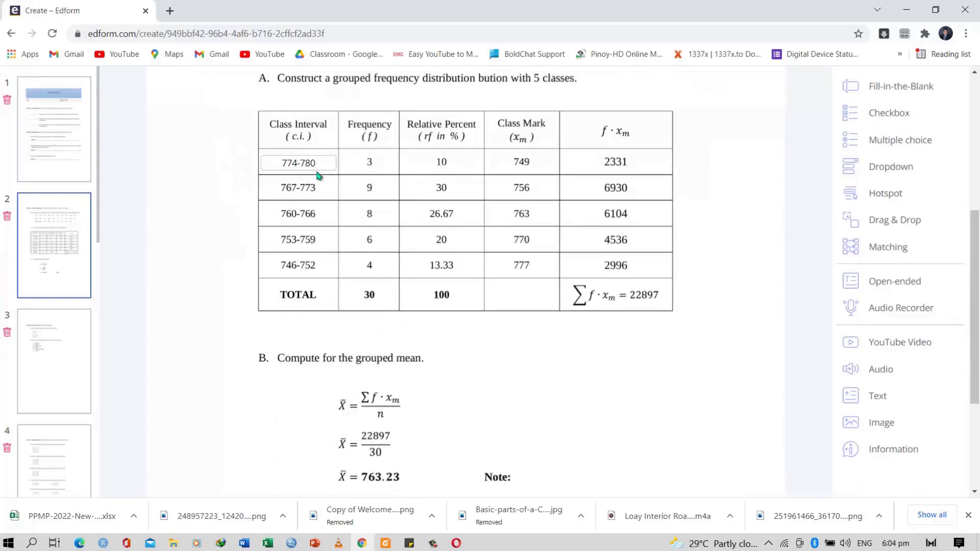
left_click(374, 164)
left_click_drag(251, 187, 252, 212)
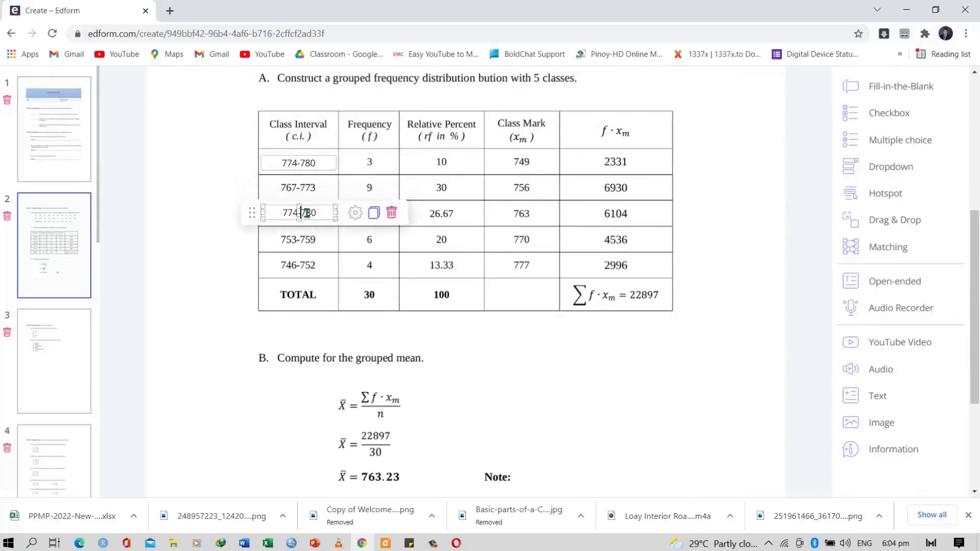
key("ctrl+a")
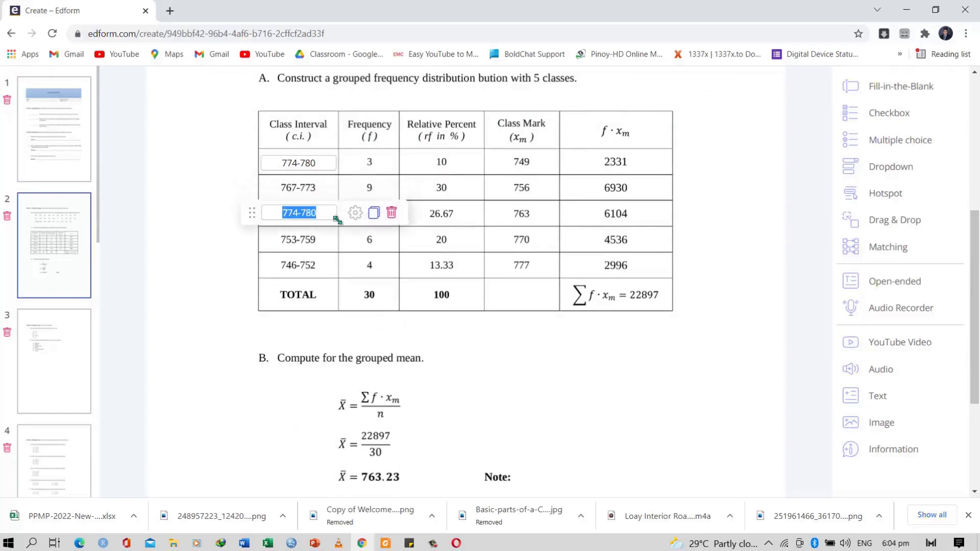
type("767-773")
left_click_drag(255, 211, 254, 188)
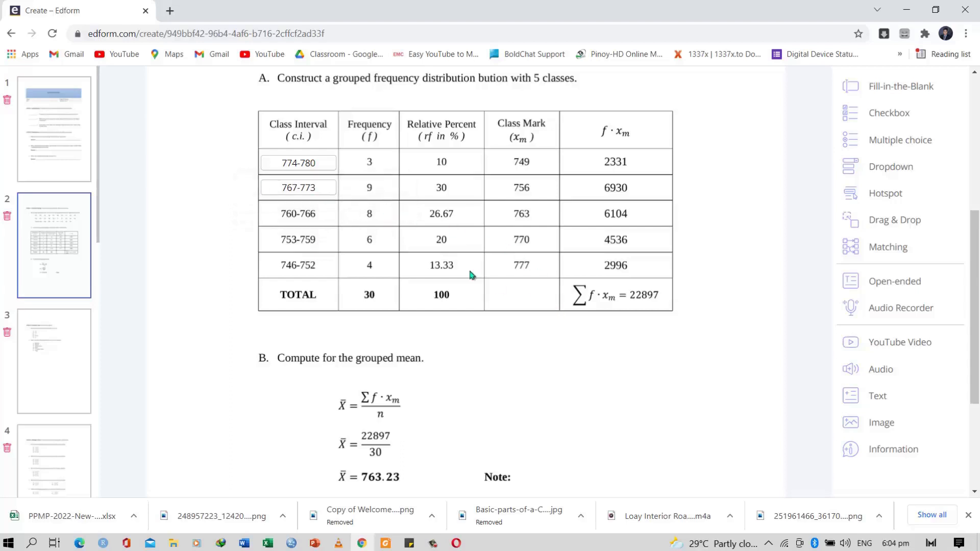
Duplicate the 767-773 field, change the copy's answer to 760-766 and place it over the matching Class Interval cell.
left_click(373, 187)
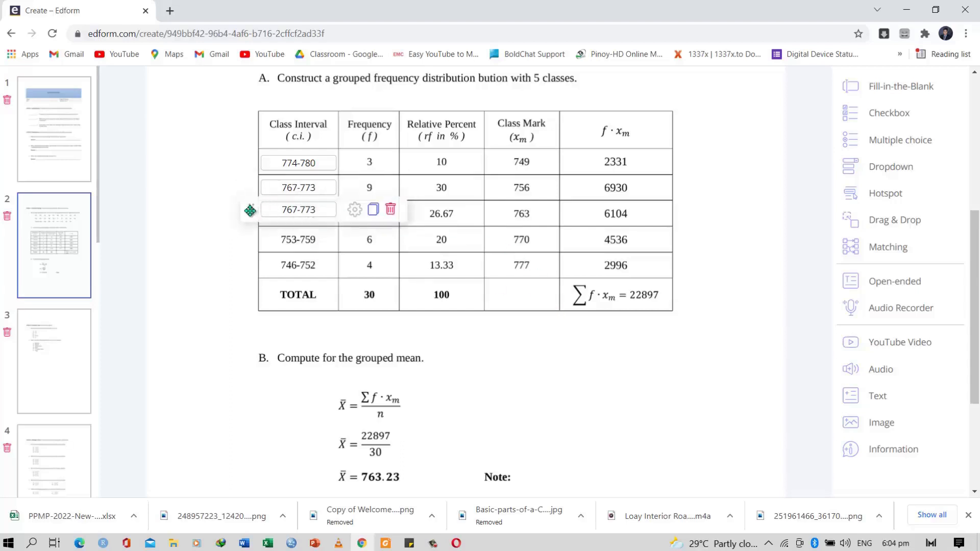
left_click_drag(249, 210, 248, 234)
mouse_move(321, 231)
left_click_drag(290, 234, 281, 234)
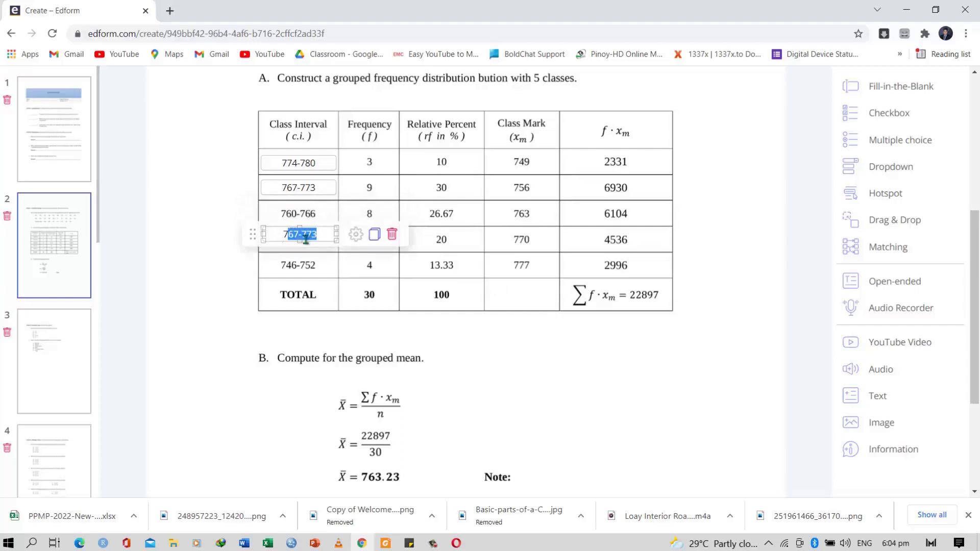
type("760-766")
mouse_move(260, 227)
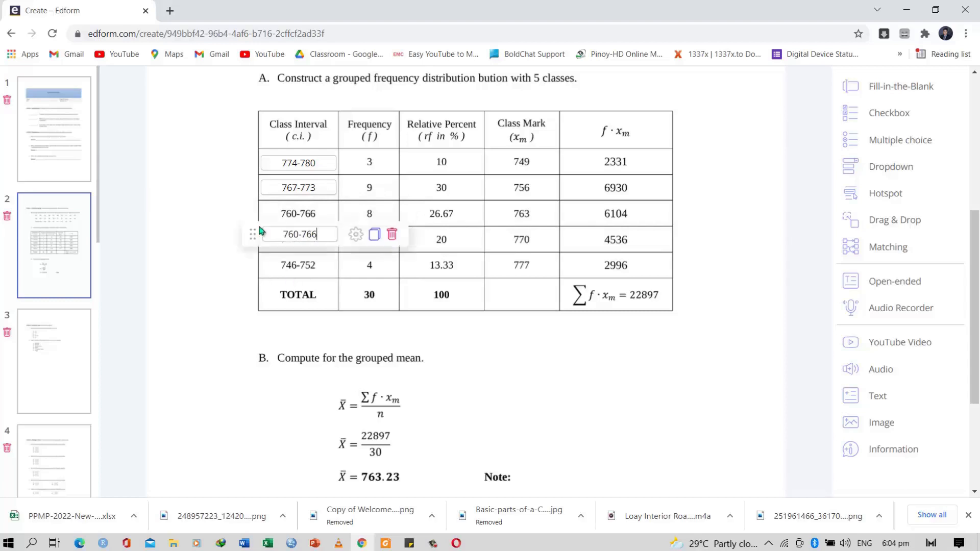
left_click_drag(254, 234, 253, 214)
Duplicate the 760-766 field, change the copy's answer to 753-759 and place it over the matching Class Interval cell.
left_click(375, 214)
mouse_move(255, 240)
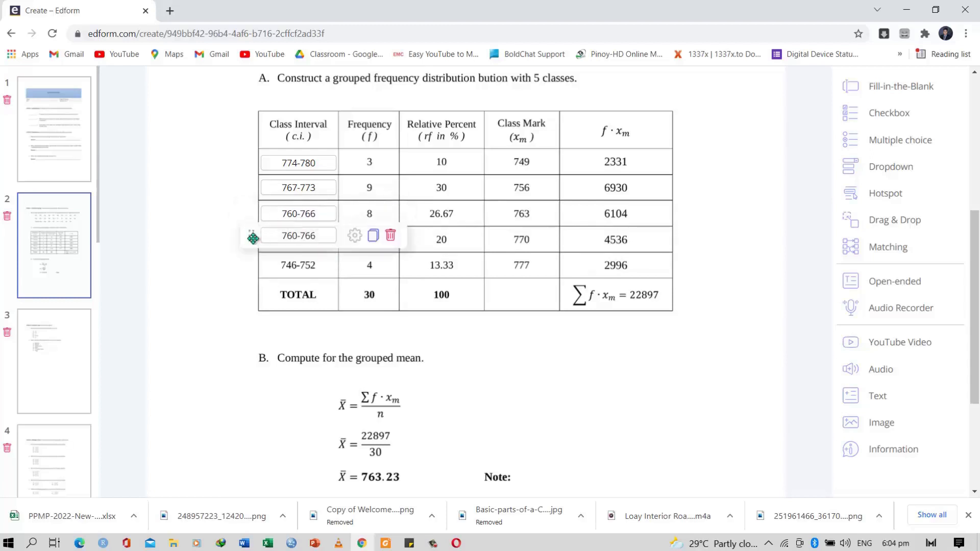
left_click_drag(252, 240, 251, 271)
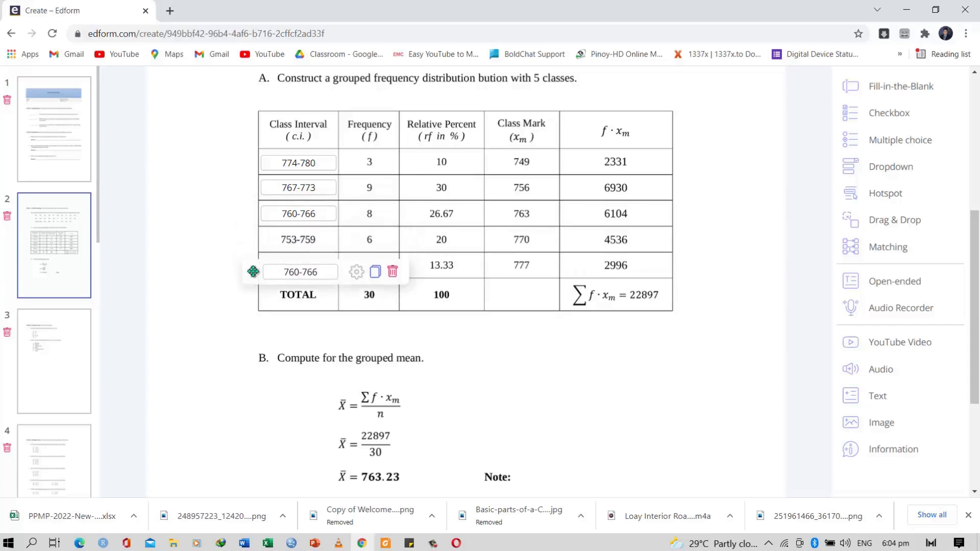
key("ctrl+a")
type("6")
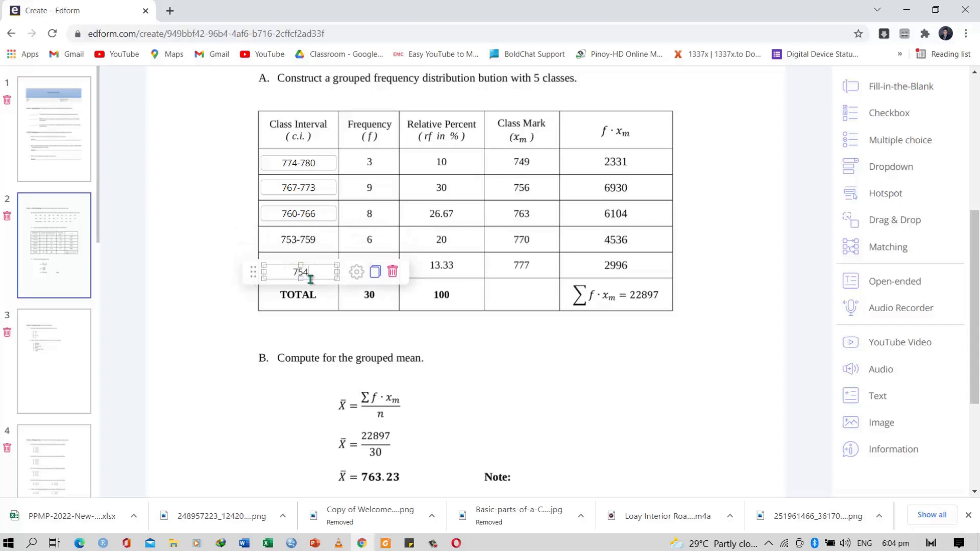
type("53-759")
left_click_drag(254, 271, 252, 240)
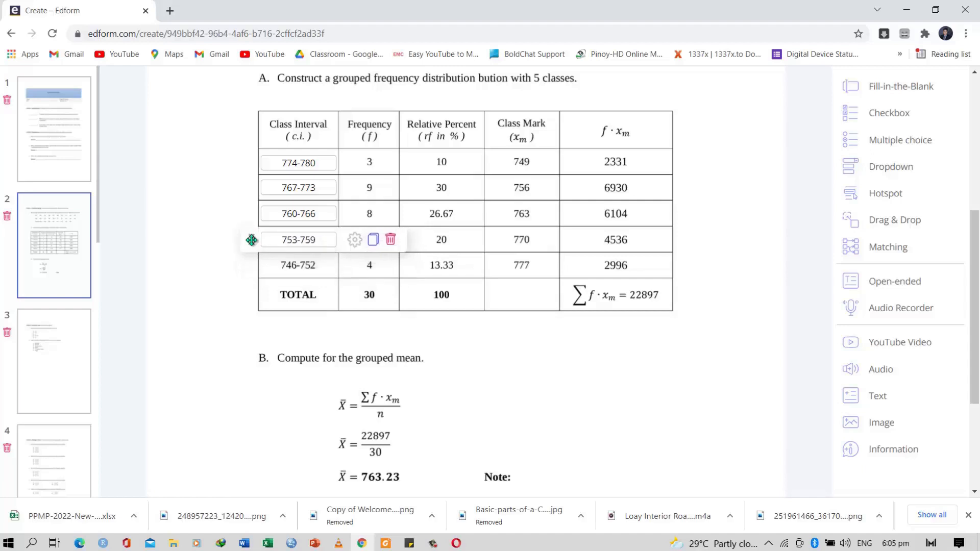
Duplicate the 753-759 field, change the copy's answer to 746-752 and place it over the matching Class Interval cell.
left_click(373, 239)
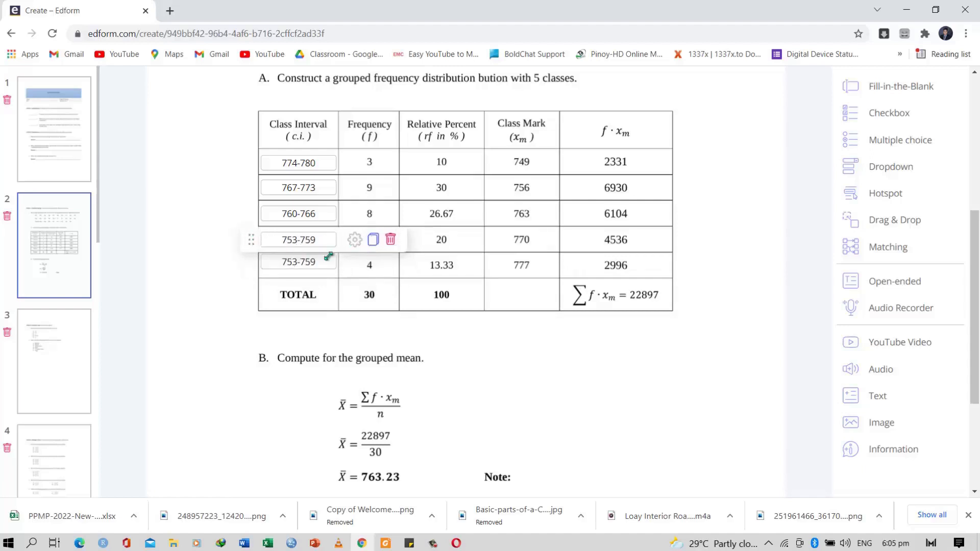
left_click_drag(256, 262, 250, 289)
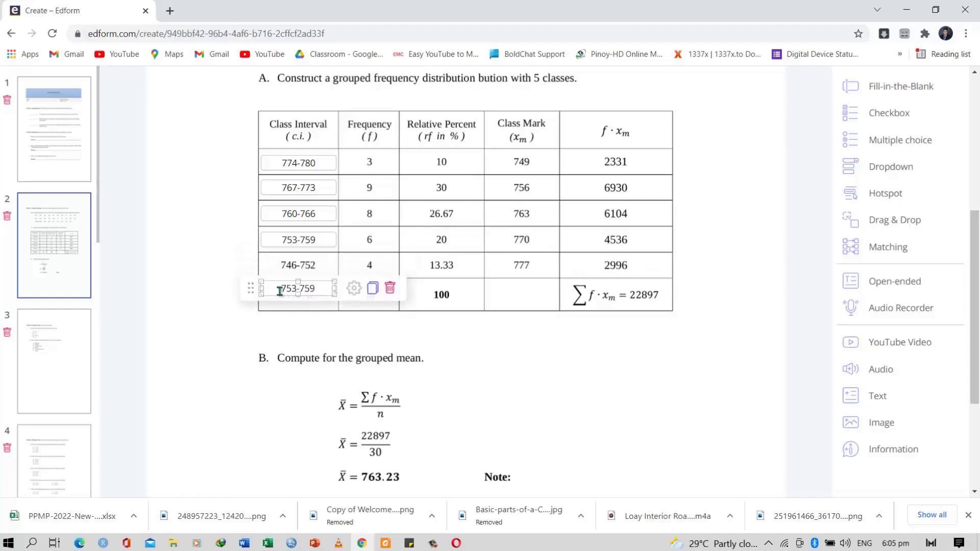
triple_click(278, 292)
type("746-752")
left_click_drag(250, 288, 250, 268)
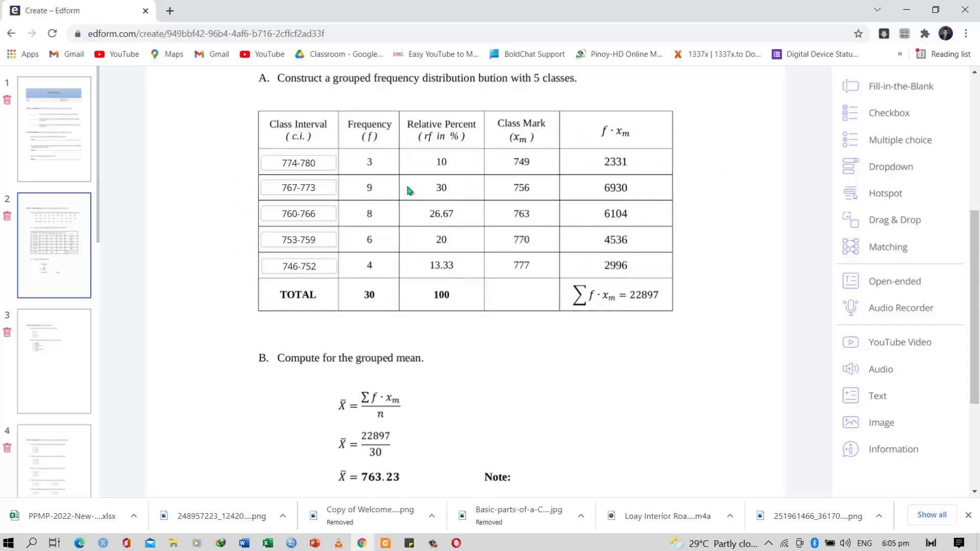
Duplicate the 774-780 field, fit the copy over the first Frequency cell and set its answer to 3.
mouse_move(376, 164)
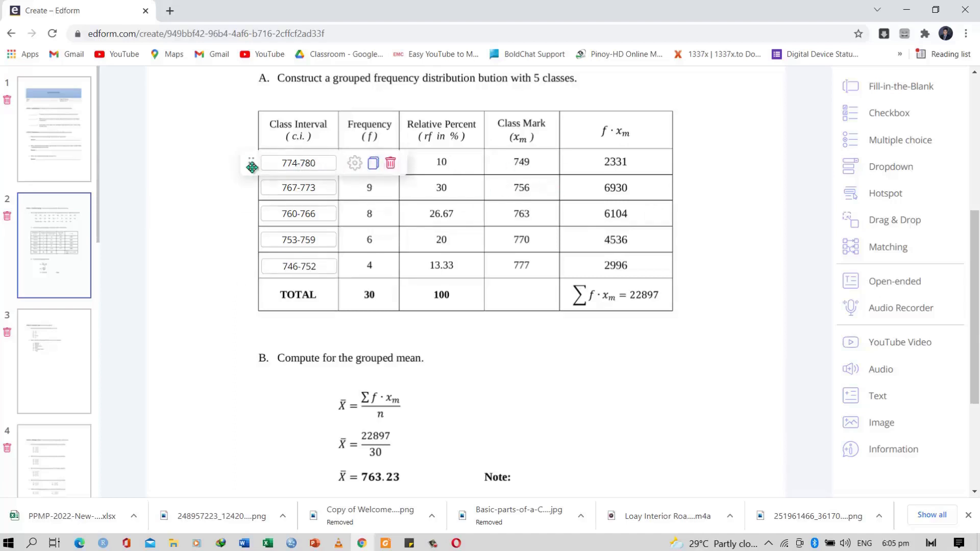
left_click(373, 163)
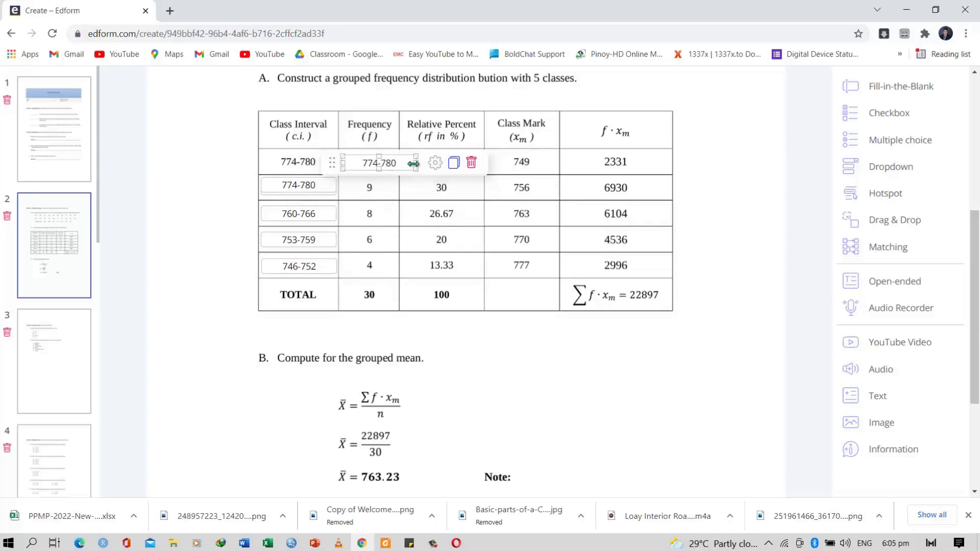
left_click_drag(332, 165, 395, 166)
type("3")
Duplicate the Frequency field over the second and third Frequency cells with the answers 9 and 8.
left_click(433, 163)
left_click_drag(334, 186, 334, 214)
double_click(368, 208)
type("9")
left_click(434, 187)
double_click(369, 216)
type("8")
Duplicate the Frequency field over the remaining Frequency cells, including the total, with the answers 6, 4 and 30.
left_click(434, 213)
double_click(369, 243)
type("6")
left_click_drag(332, 243, 332, 268)
left_click(434, 241)
left_click_drag(346, 271, 396, 268)
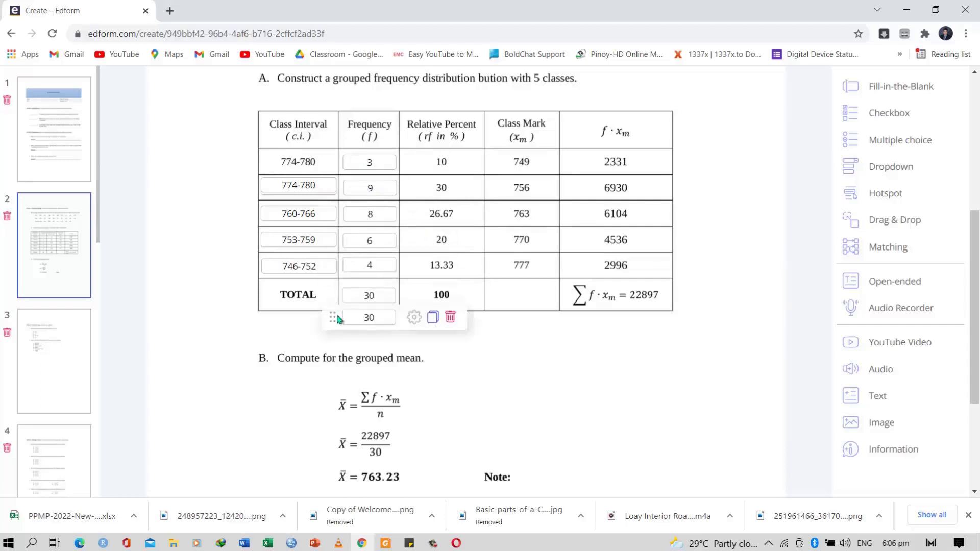
Place a copy of the Frequency total field over the Relative Percent total cell and set its answer to 100.
left_click_drag(336, 317, 402, 190)
left_click(433, 296)
double_click(432, 295)
type("100")
Duplicate the Relative Percent field over the 746-752 and 774-780 rows with the answers 13.33 and 10.
left_click(505, 294)
double_click(442, 267)
type("13.33")
left_click(505, 266)
double_click(441, 162)
type("10")
Duplicate the Relative Percent field over the three middle rows with the answers 30, 26.67 and 20.
left_click(503, 161)
double_click(439, 188)
type("30")
left_click(504, 187)
double_click(439, 214)
type("26.67")
left_click(504, 214)
double_click(441, 241)
type("20")
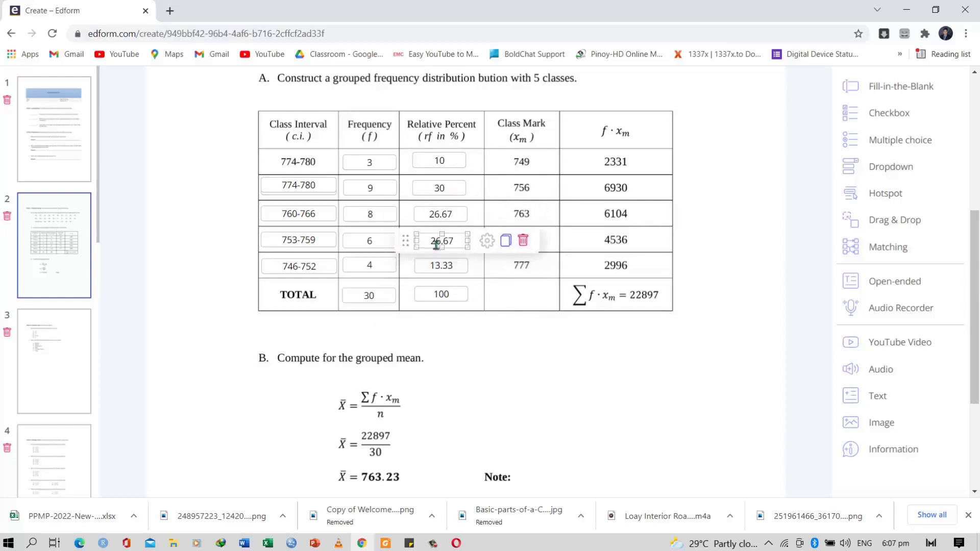
Duplicate the 20 field, place the copy over the f·xm total and set its answer to 22897.
left_click(505, 240)
left_click_drag(406, 265, 667, 296)
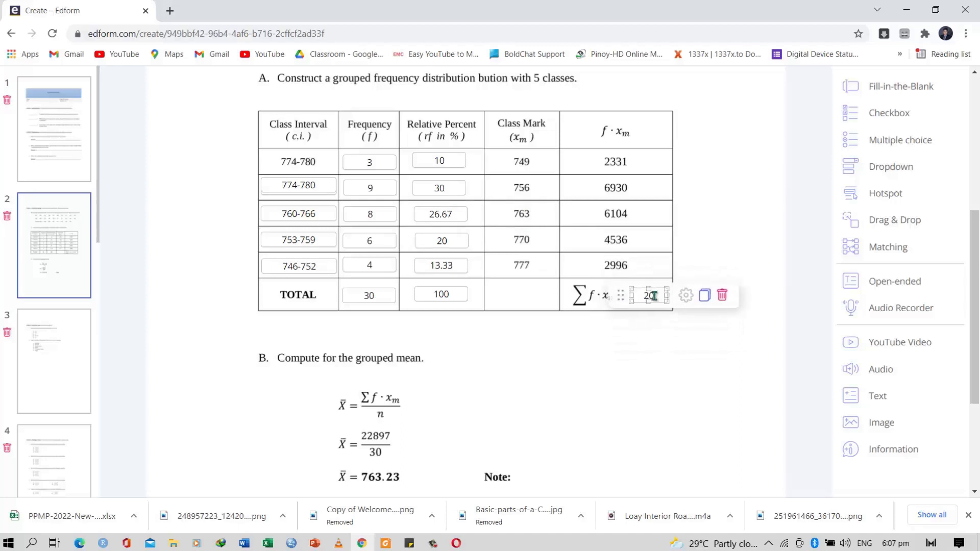
key("ctrl+a")
type("22897")
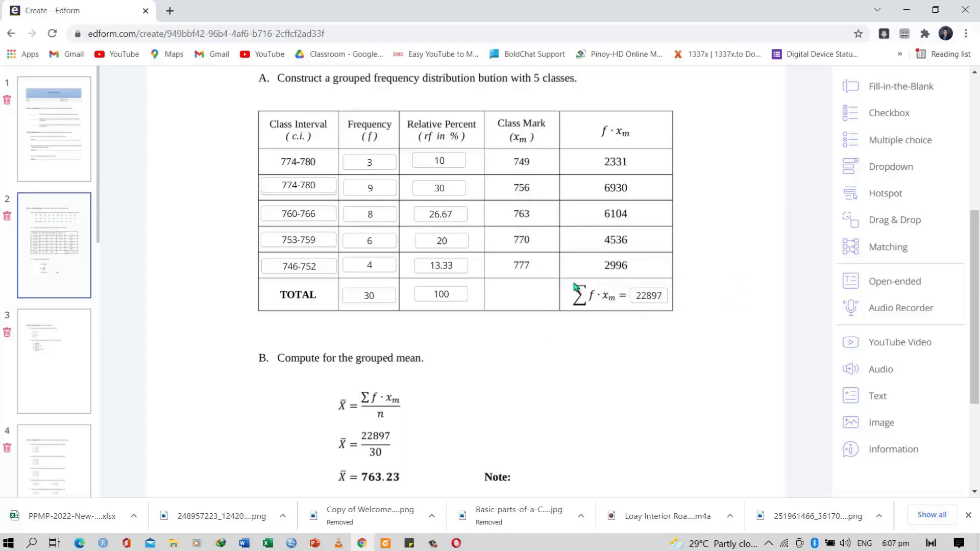
Duplicate the 22897 field and place the copy over the numerator of the grouped mean formula in part B.
scroll(585, 324, "down", 3)
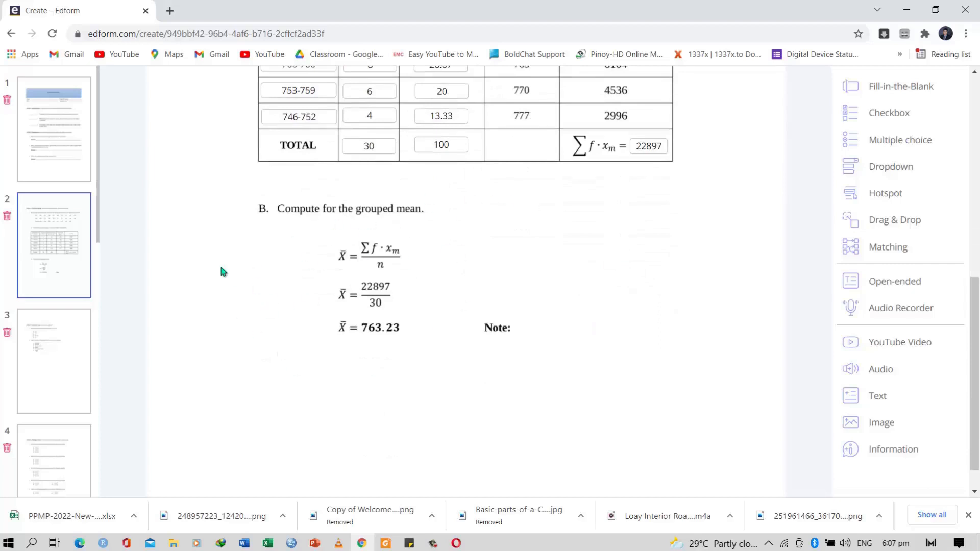
left_click(652, 147)
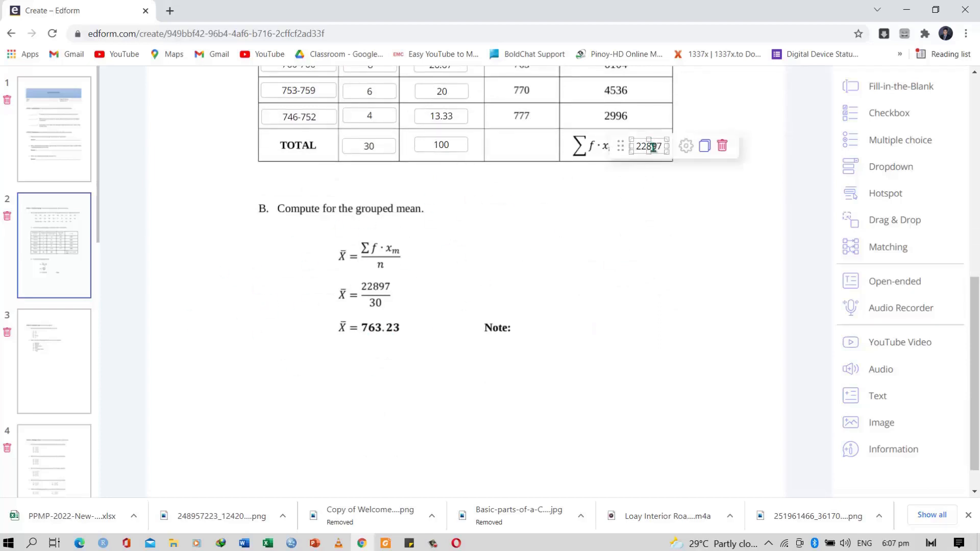
left_click(704, 145)
left_click_drag(621, 170, 352, 294)
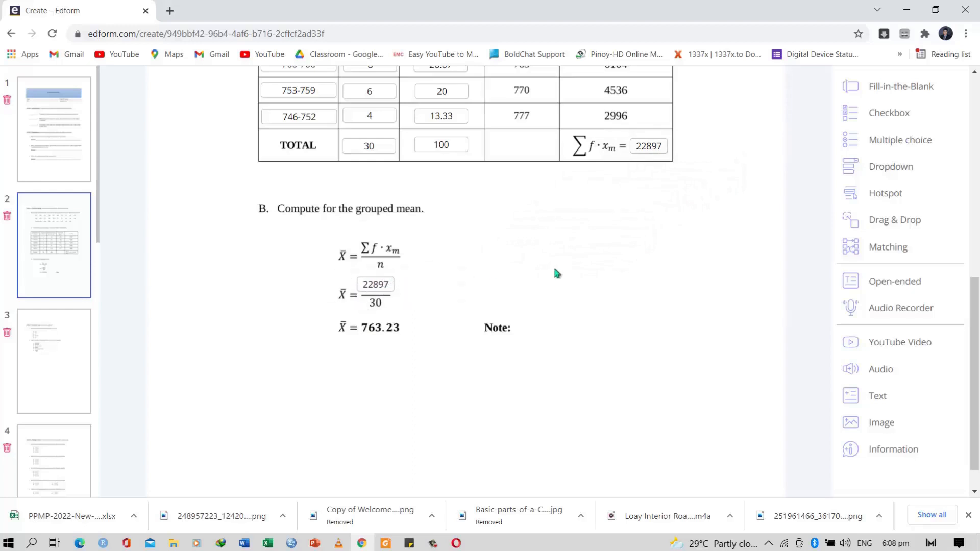
Duplicate the numerator field, place the copy over the denominator and set its answer to 30.
mouse_move(383, 284)
left_click(431, 283)
left_click_drag(362, 308, 390, 309)
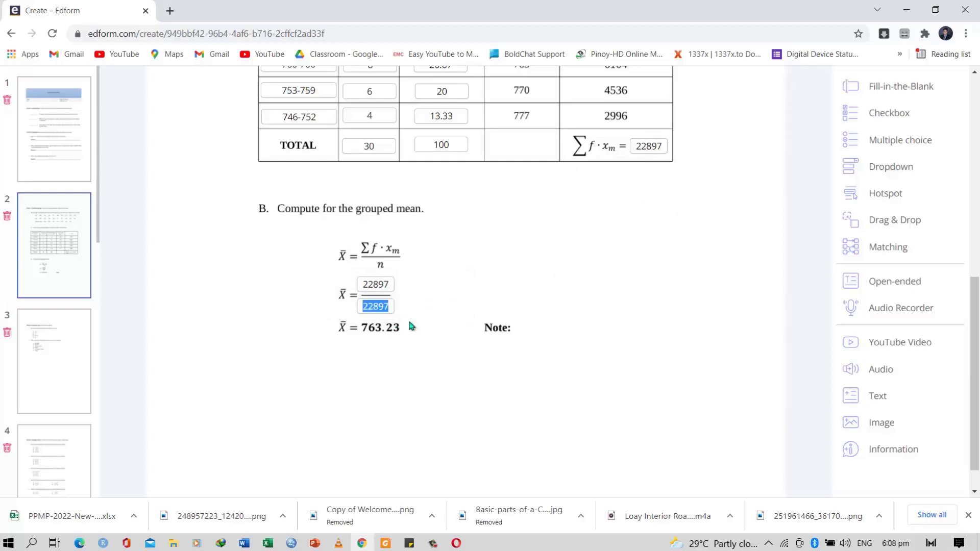
type("3")
left_click(433, 309)
left_click(432, 285)
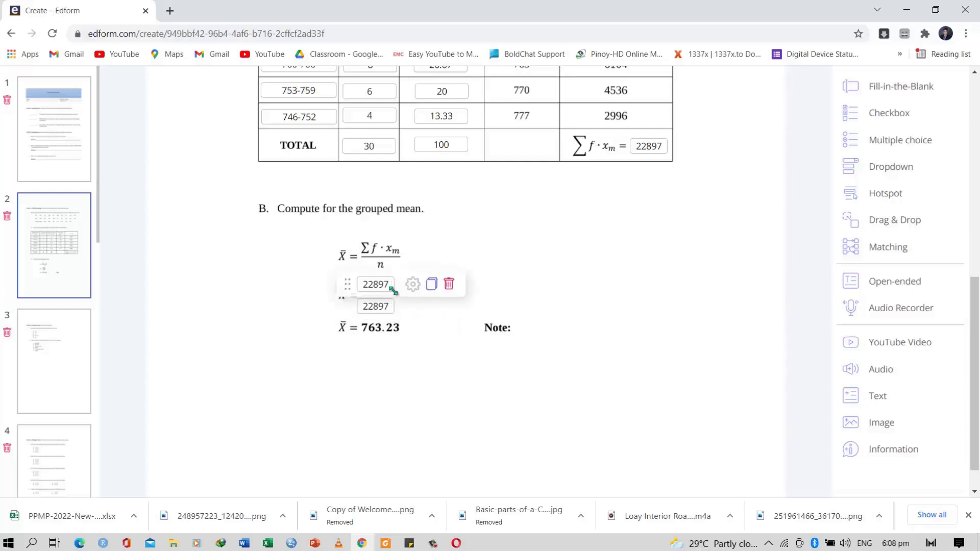
left_click(381, 304)
double_click(383, 307)
type("30")
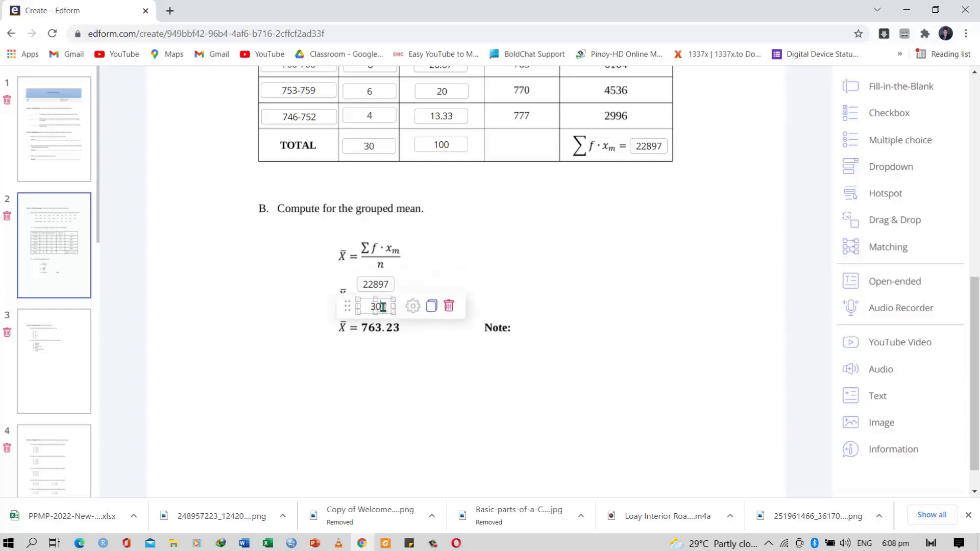
left_click(324, 313)
Narrow the denominator field to fit its number and align the numerator field above the fraction line.
mouse_move(348, 305)
left_click_drag(350, 305, 390, 303)
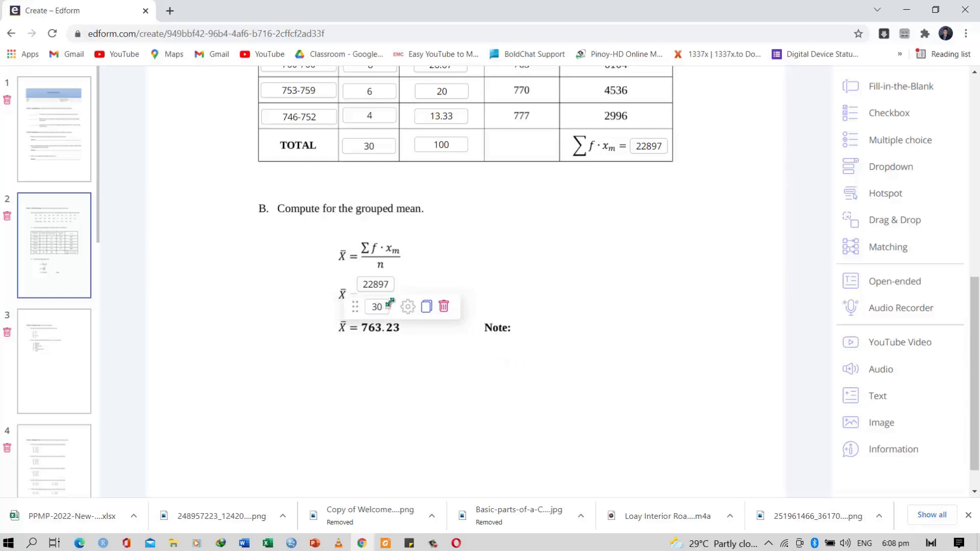
mouse_move(370, 284)
left_click_drag(361, 285, 366, 287)
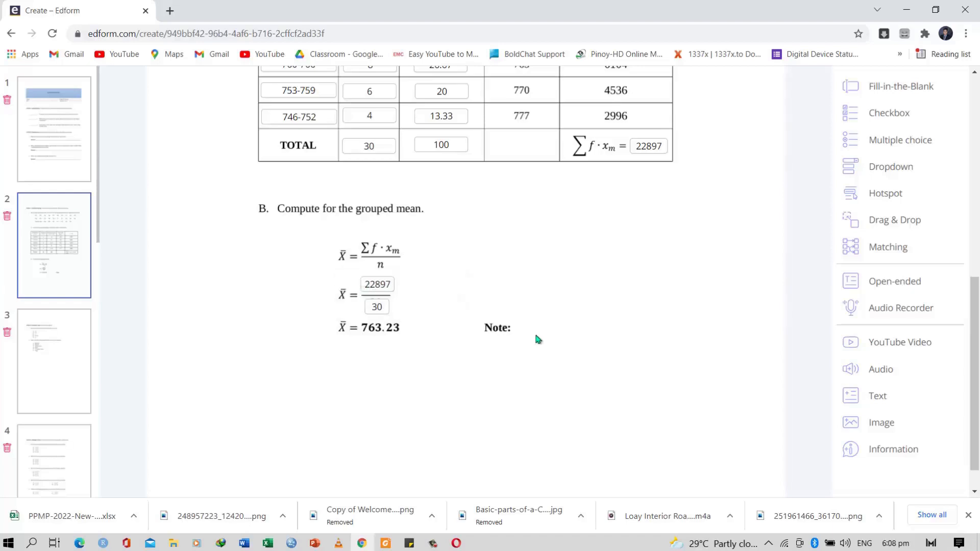
Duplicate the denominator field, place the copy over the final grouped mean value and widen it to cover the number.
mouse_move(372, 284)
left_click(425, 309)
mouse_move(350, 325)
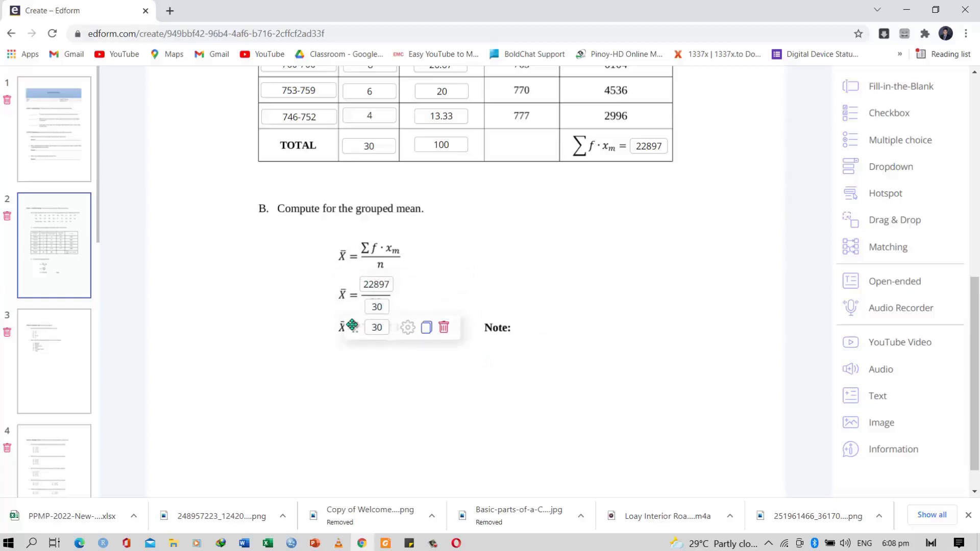
left_click_drag(381, 327, 396, 326)
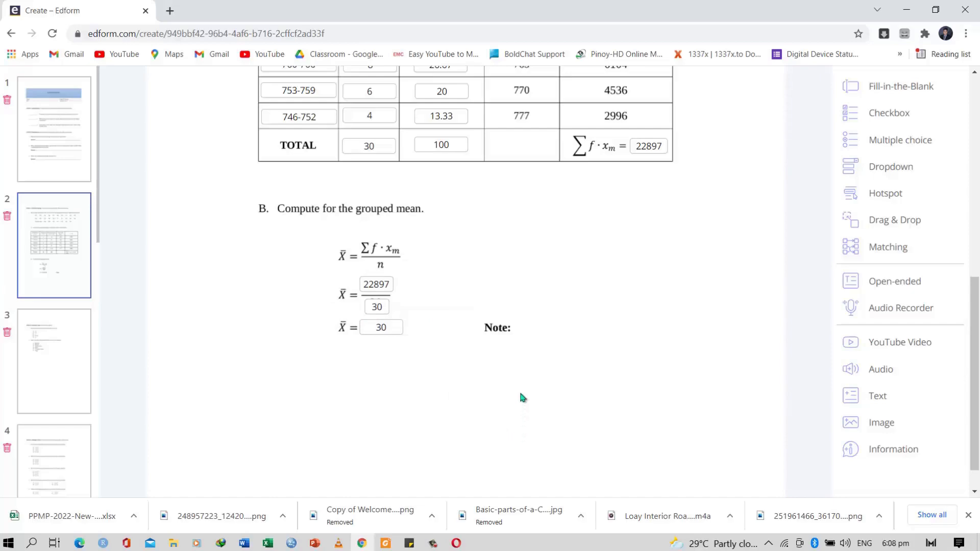
scroll(565, 406, "up", 9)
scroll(564, 406, "down", 4)
scroll(574, 412, "down", 3)
scroll(577, 411, "up", 3)
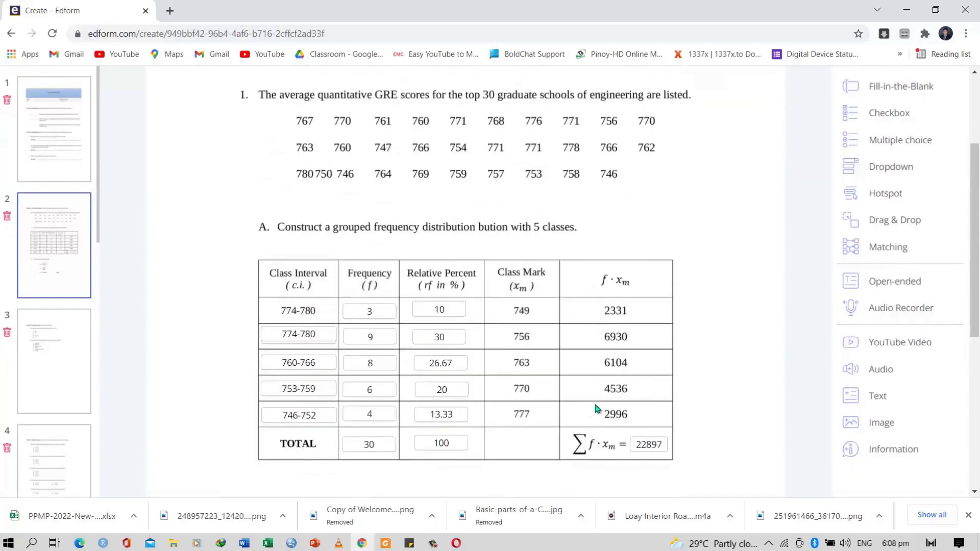
scroll(627, 345, "up", 3)
scroll(499, 330, "down", 6)
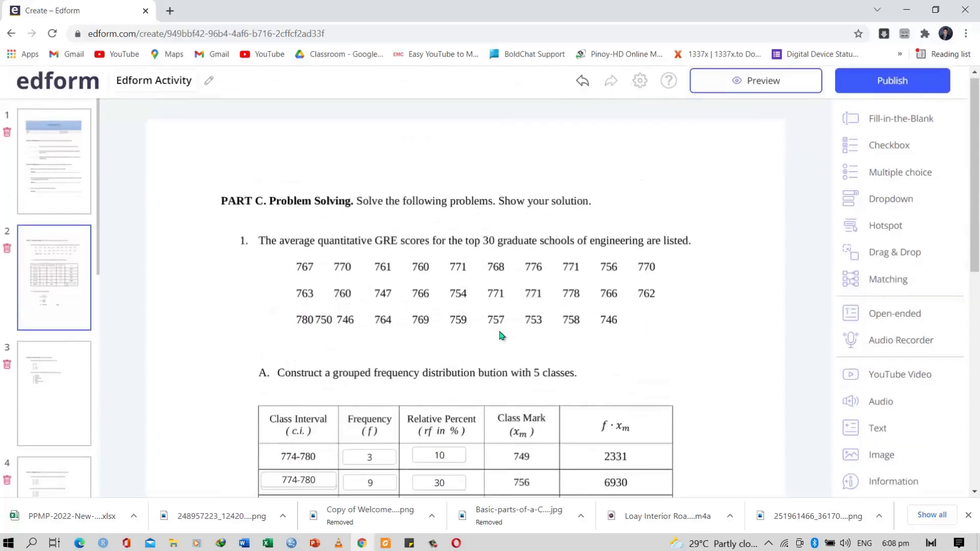
scroll(506, 320, "down", 3)
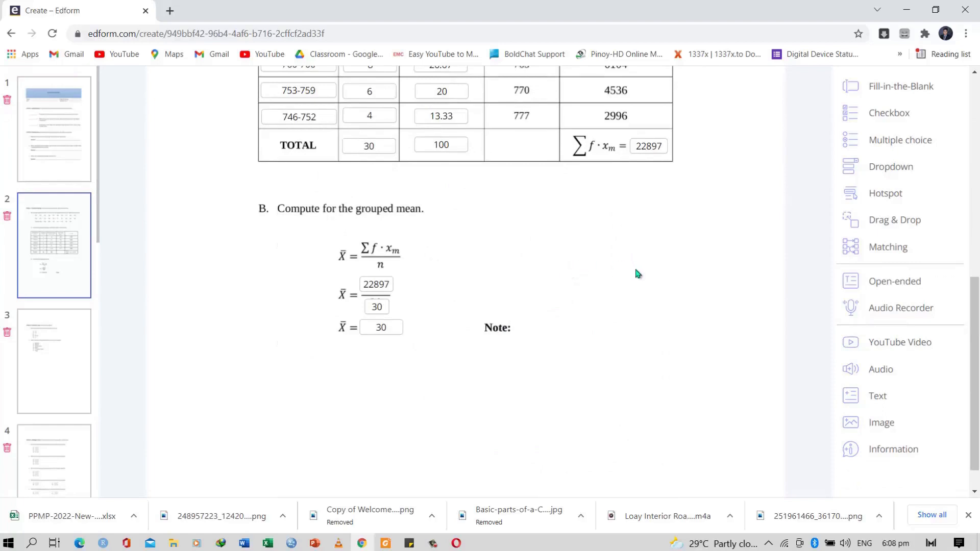
Set the answer of the final grouped mean field to 763.23.
double_click(381, 327)
type("763.23")
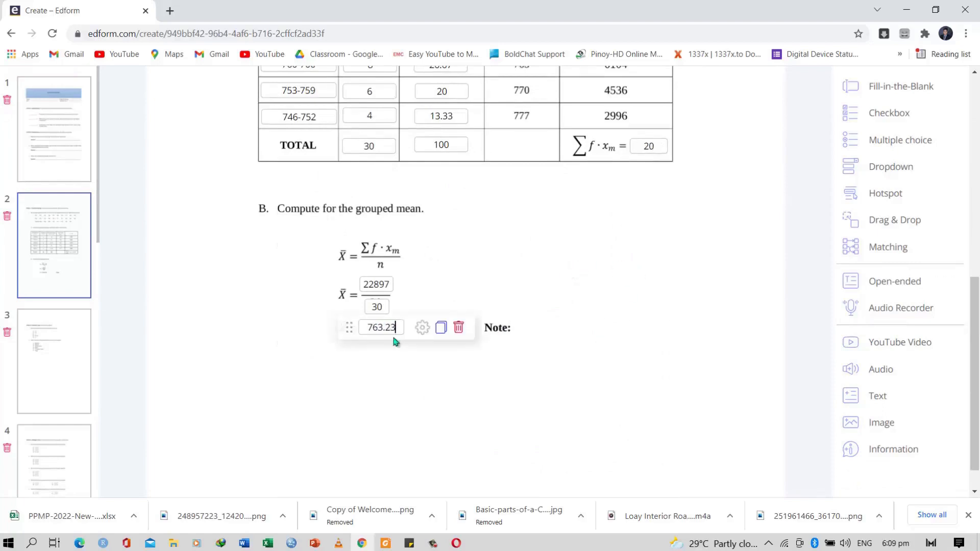
left_click(431, 385)
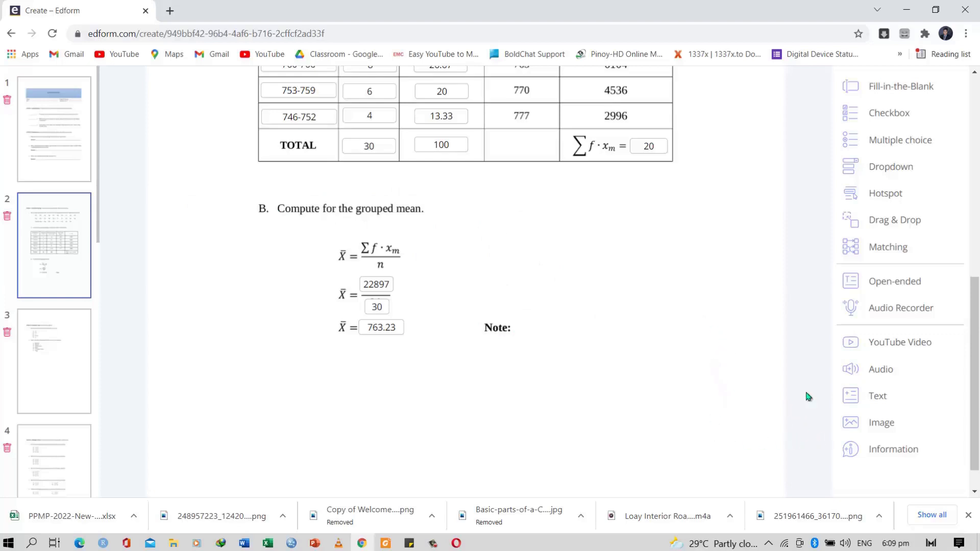
Add a Text element beside the Note: label in part B and widen its box.
left_click(883, 403)
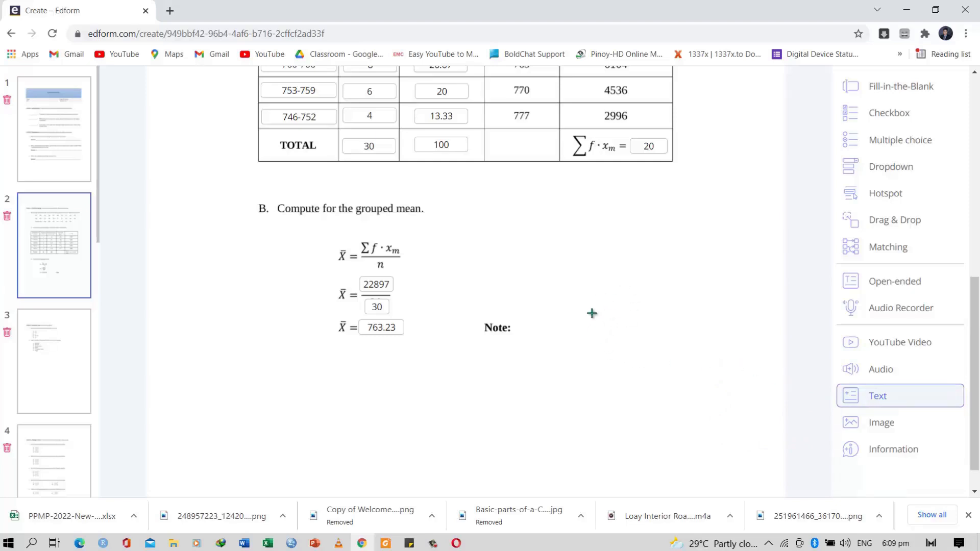
left_click(518, 319)
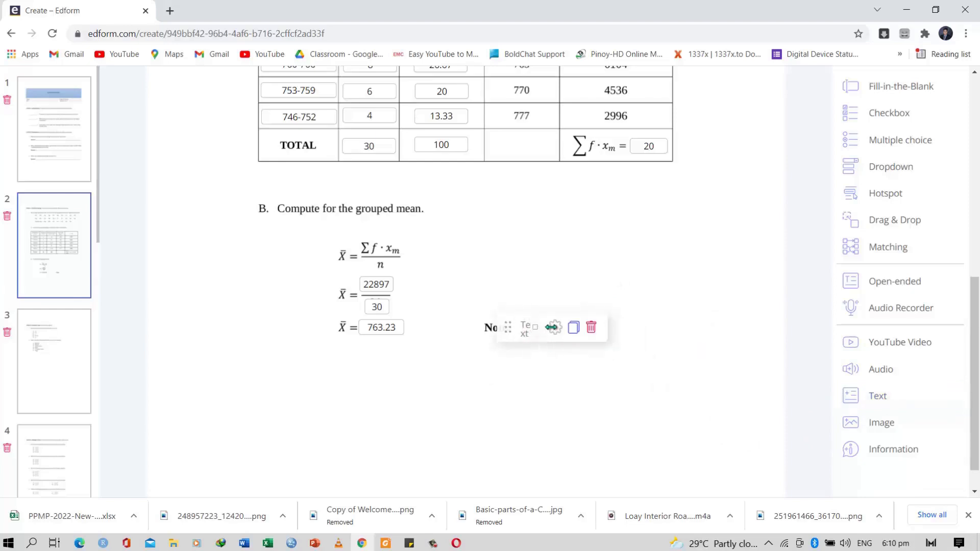
left_click(588, 328)
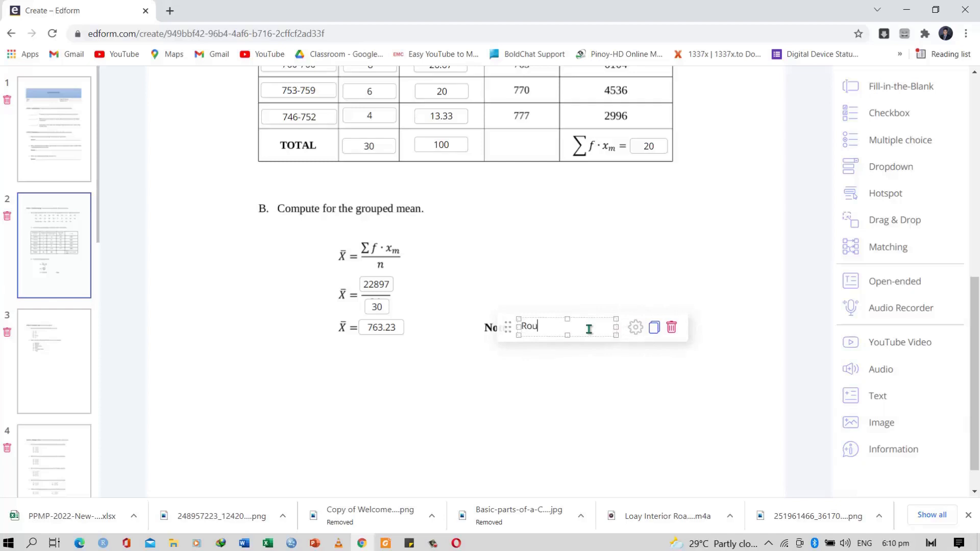
Enter "Round of your answer up to 1 decimal places." in the text box, fit it on one line and align it with the Note: label.
type("Round of your score to")
type("nea")
key("BackSpace")
key("BackSpace")
key("BackSpace")
key("BackSpace")
key("BackSpace")
key("BackSpace")
key("BackSpace")
key("BackSpace")
key("BackSpace")
key("BackSpace")
key("BackSpace")
key("BackSpace")
key("BackSpace")
key("BackSpace")
key("BackSpace")
key("BackSpace")
type("answer")
type(" up to")
type(" 1 decimal")
type(" places.")
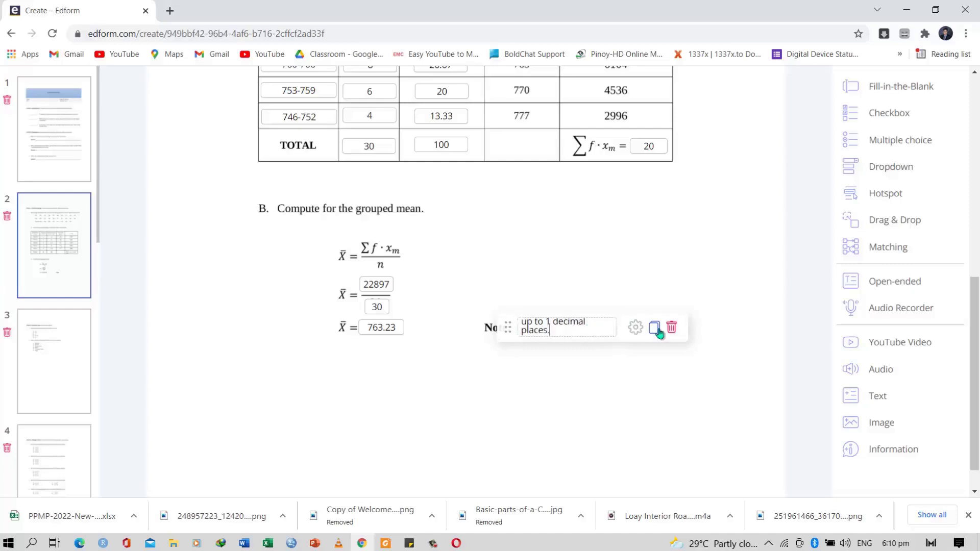
left_click_drag(618, 327, 729, 327)
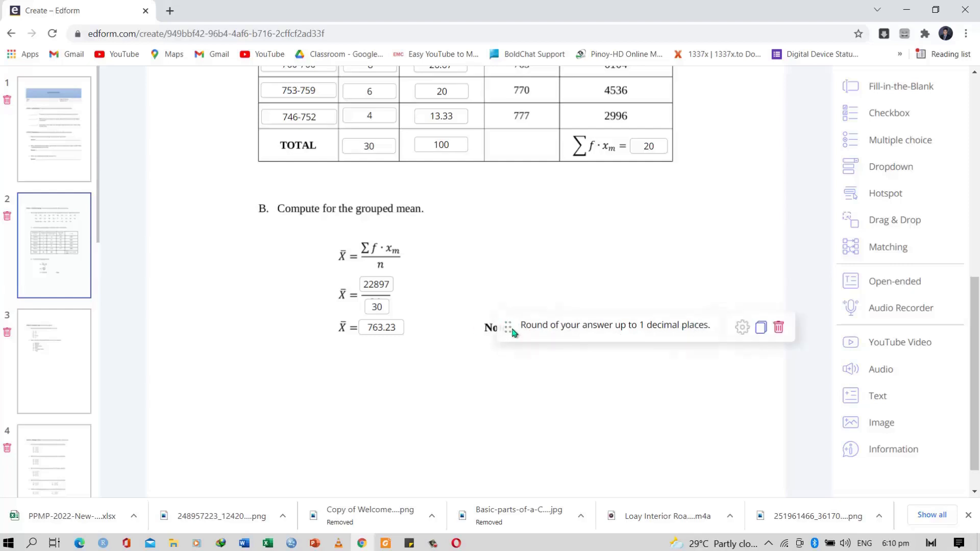
left_click_drag(508, 326, 507, 329)
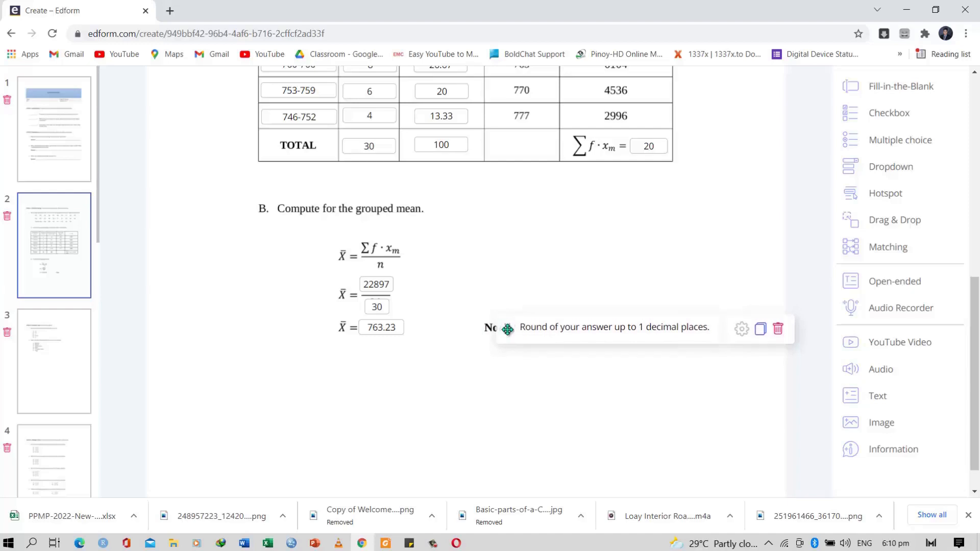